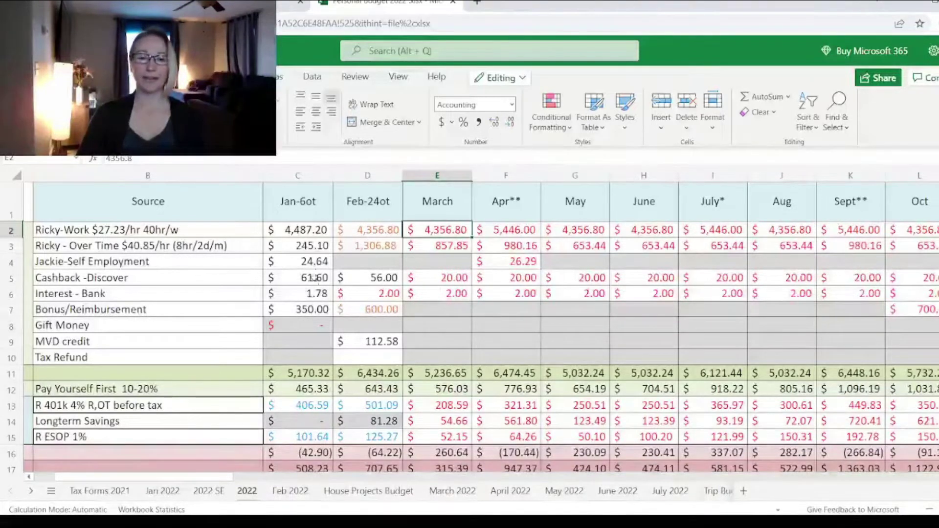
- Review the January, February and March work income amounts on the summary sheet
left_click(301, 230)
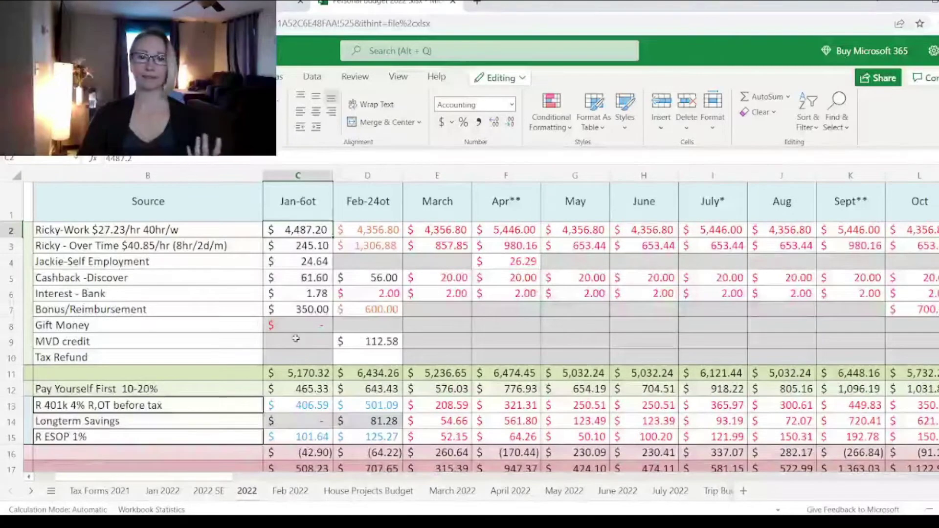
scroll(305, 353, "down", 5)
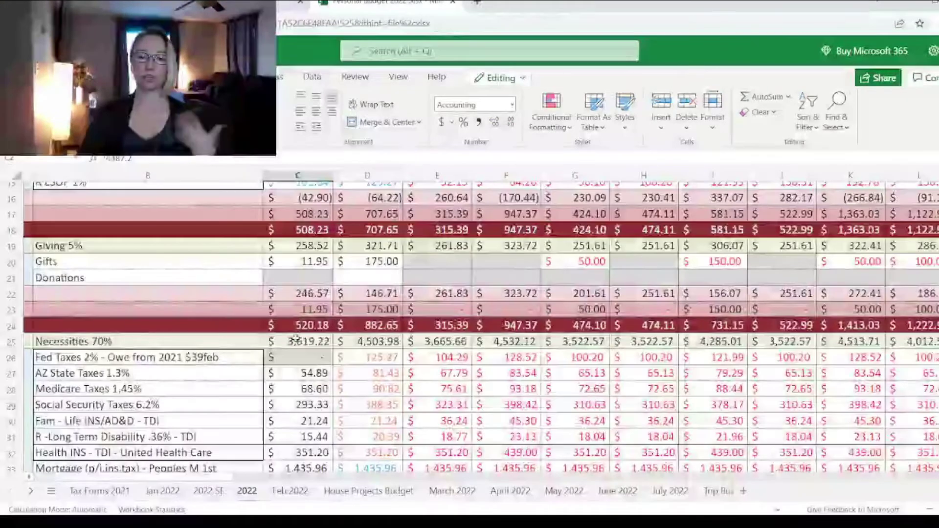
scroll(480, 329, "down", 2)
scroll(297, 337, "down", 6)
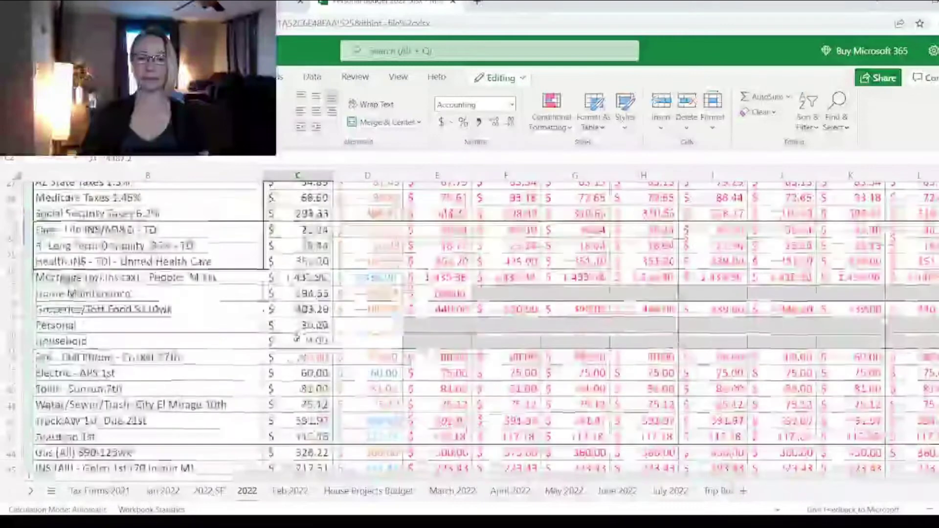
scroll(297, 337, "up", 10)
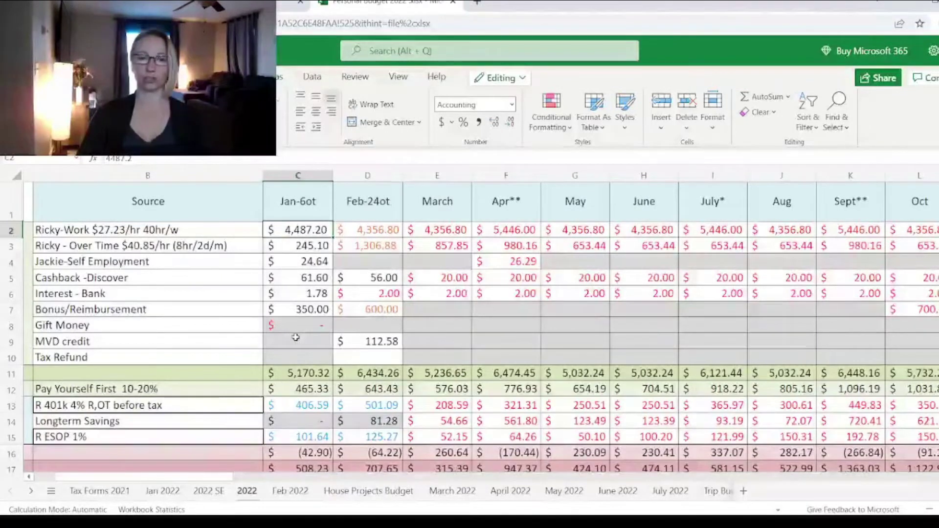
left_click(384, 229)
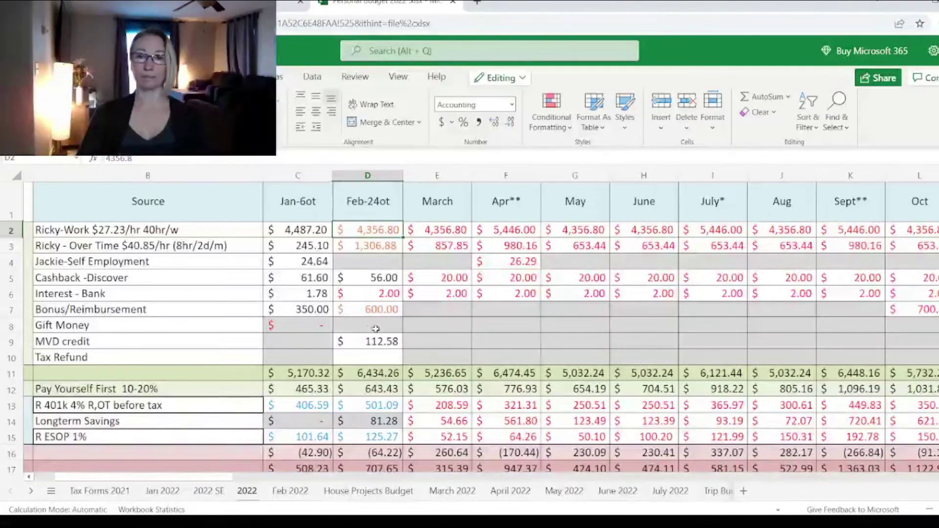
key("Right")
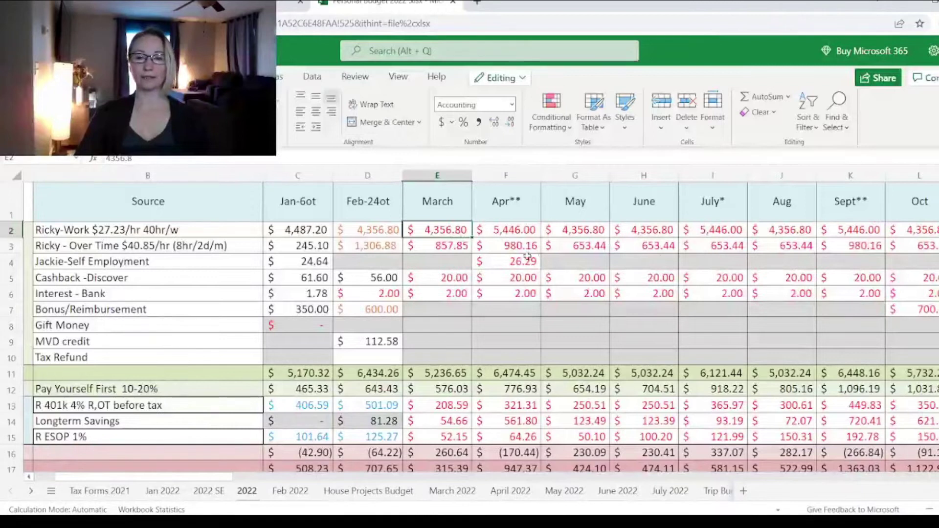
- Compare March's overtime with May's and check March's cashback amount
left_click(446, 247)
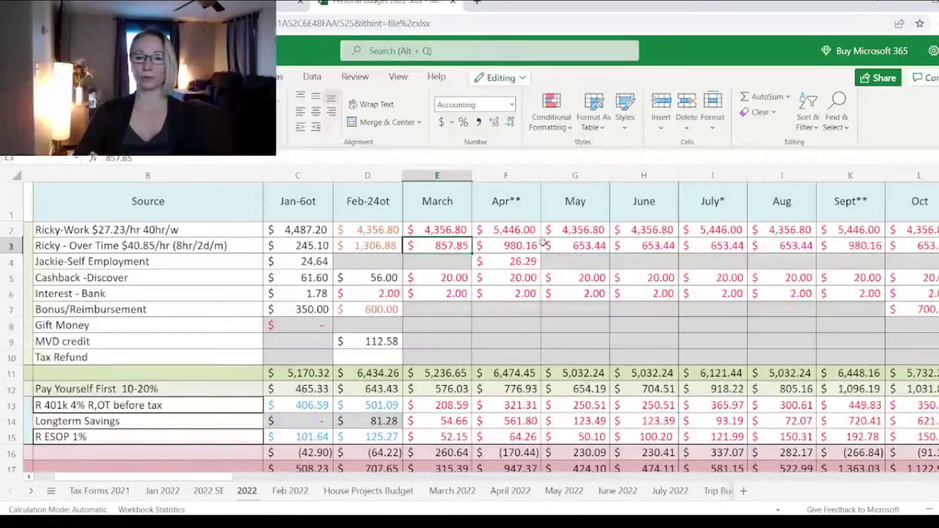
left_click(572, 247)
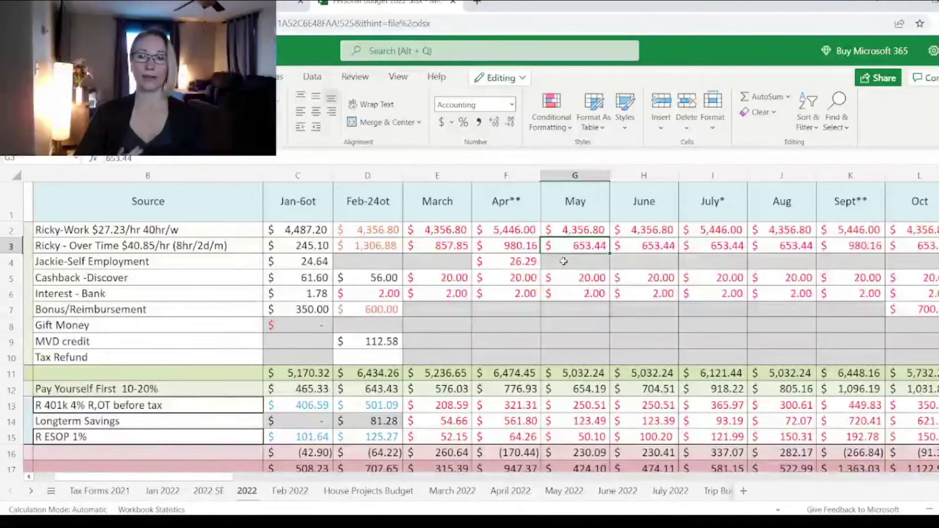
key("Left")
key("Left")
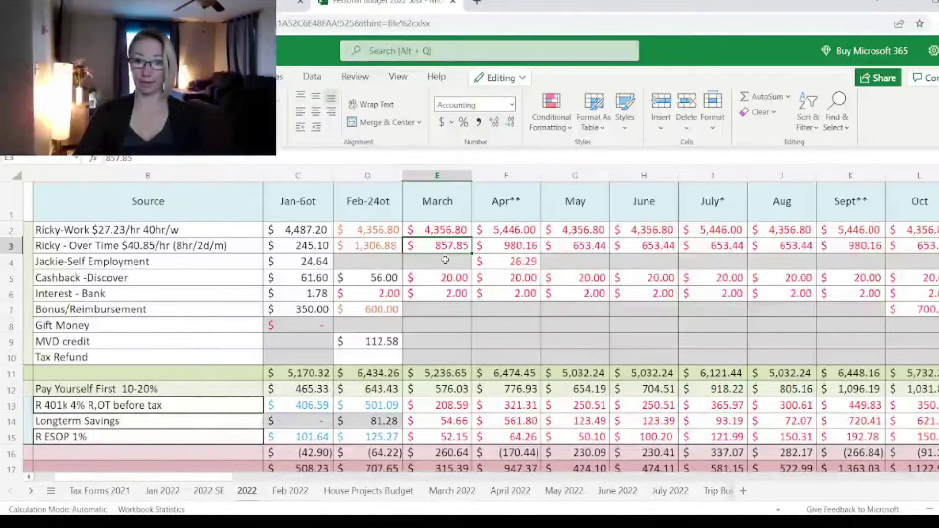
left_click(441, 278)
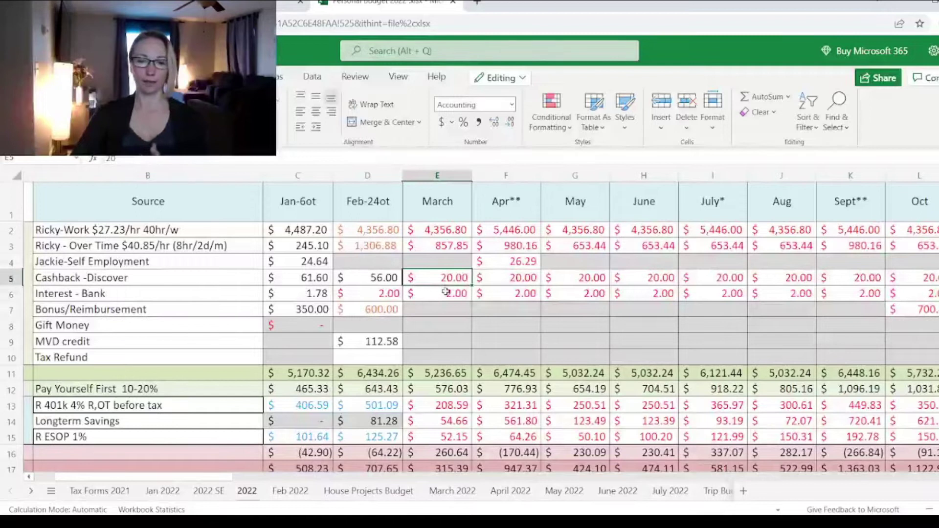
scroll(446, 293, "down", 3)
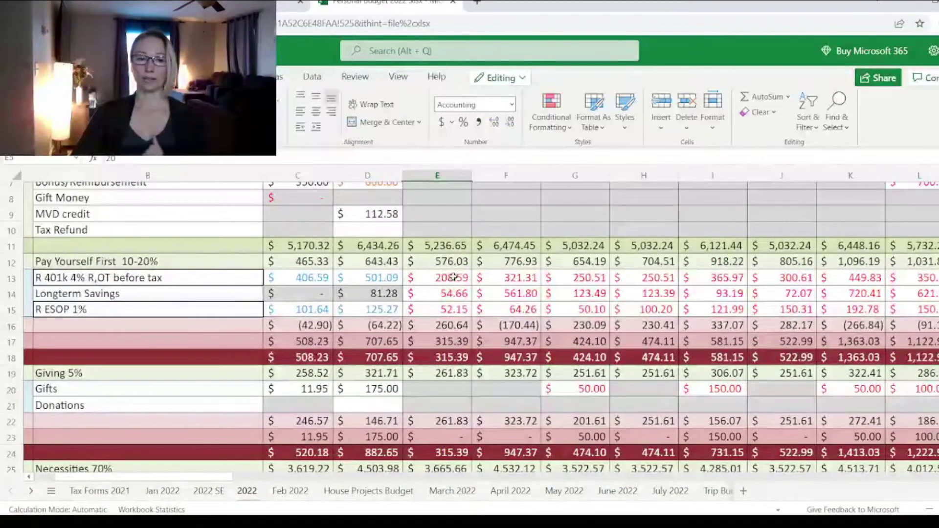
- Inspect March's ESOP 1% and 401k 4% formulas alongside April's 401k formula
left_click(441, 312)
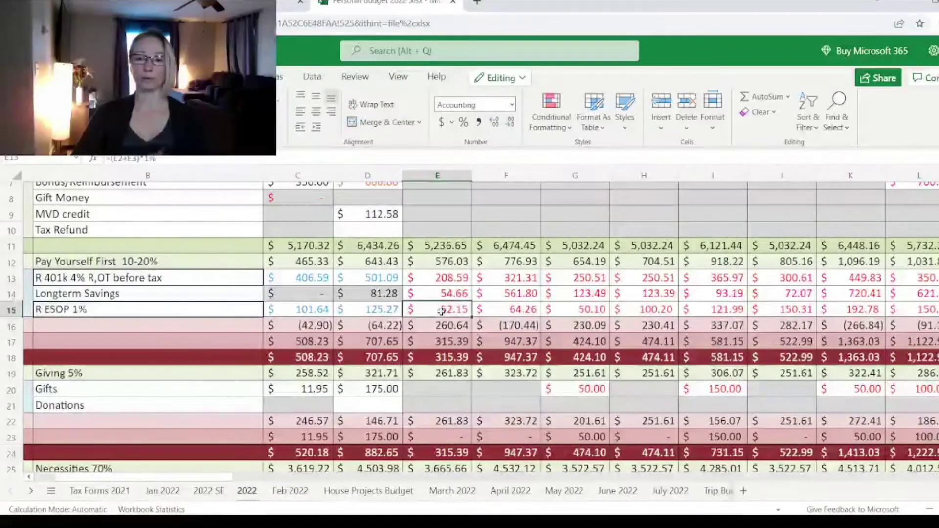
left_click(493, 277)
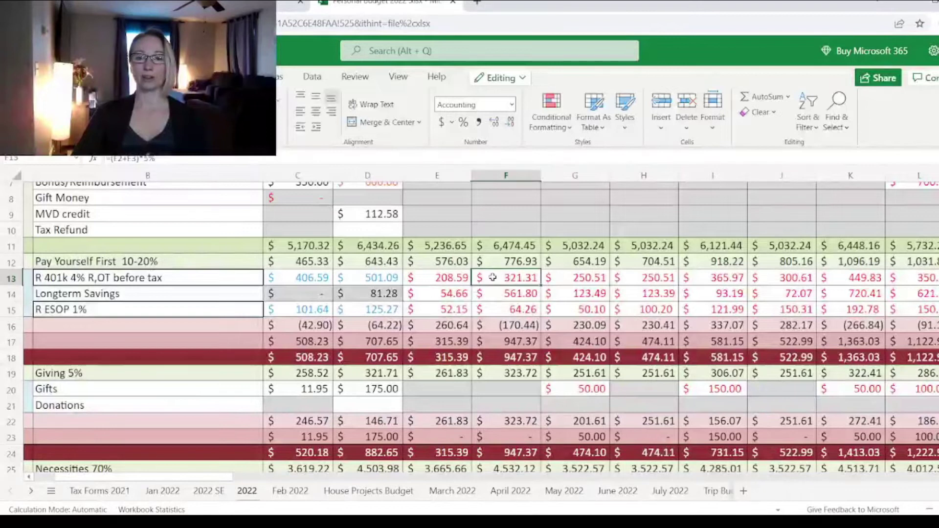
left_click(448, 280)
scroll(448, 277, "down", 5)
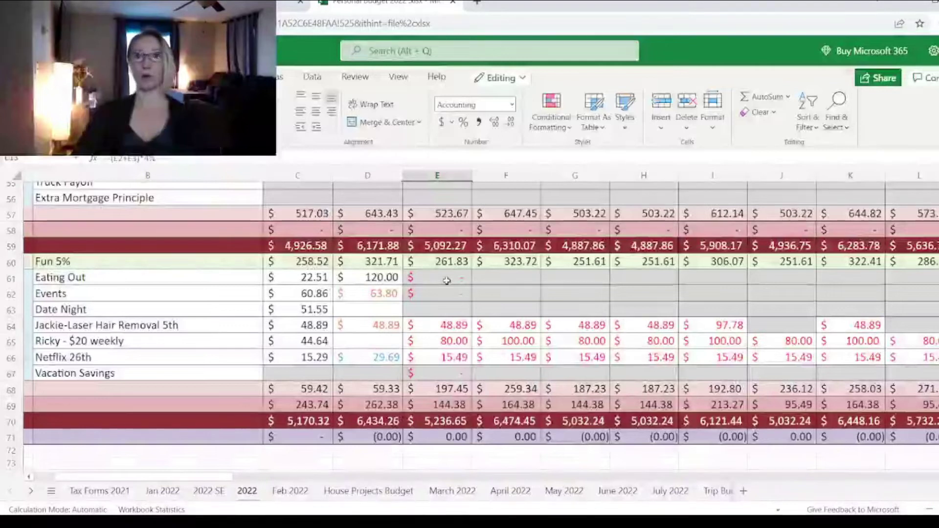
scroll(447, 281, "up", 2)
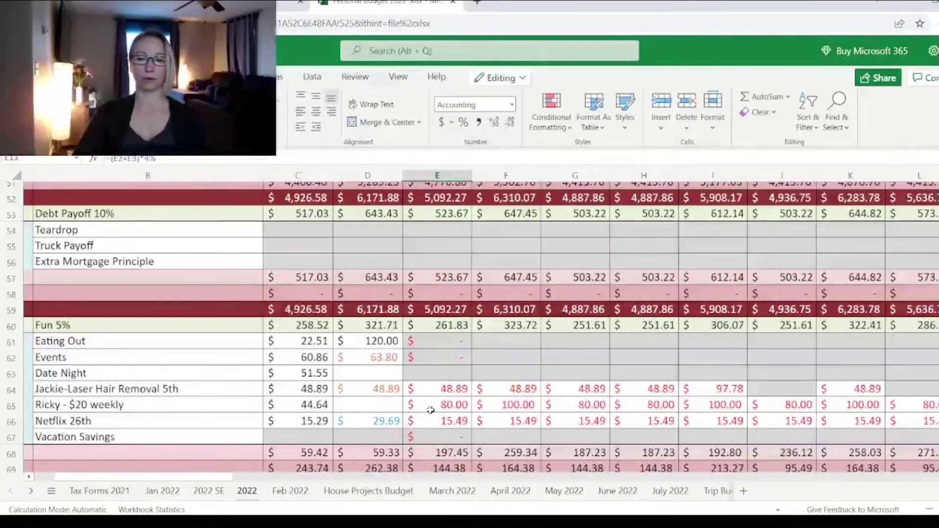
scroll(430, 410, "up", 5)
scroll(431, 410, "up", 10)
left_click(433, 232)
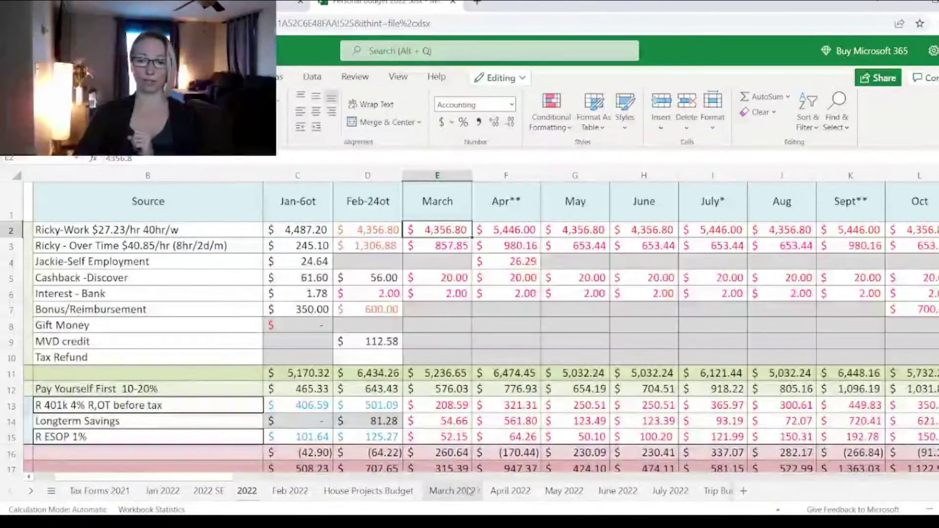
- Switch to the March 2022 sheet and select its four weekly work-income cells
left_click(452, 491)
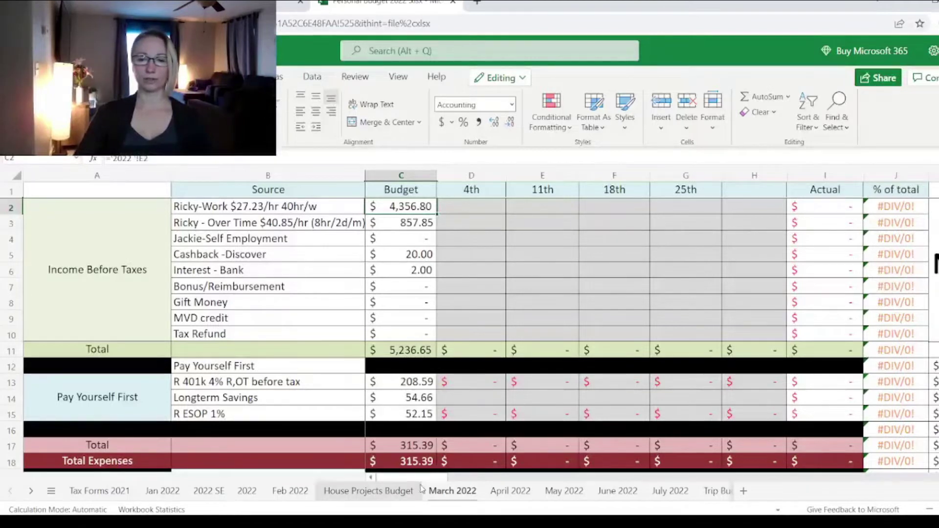
scroll(651, 272, "right", 3)
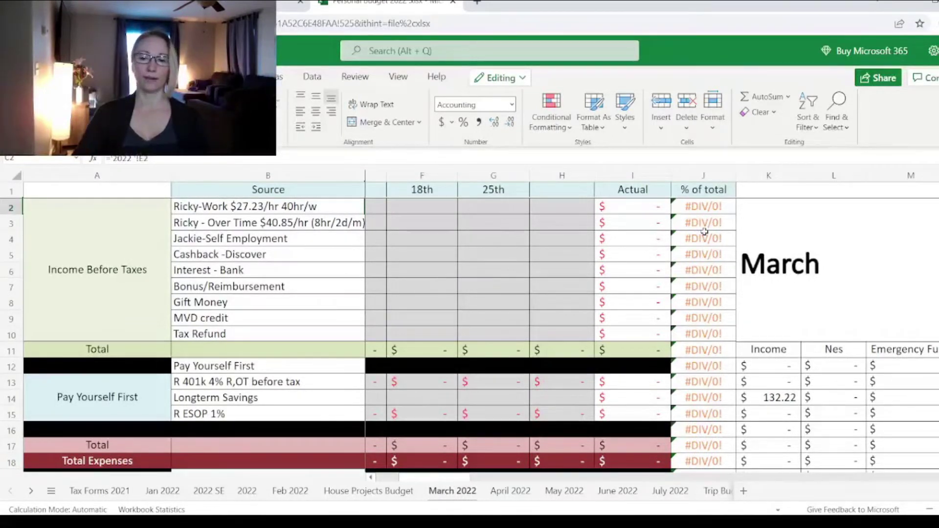
left_click_drag(443, 481, 476, 479)
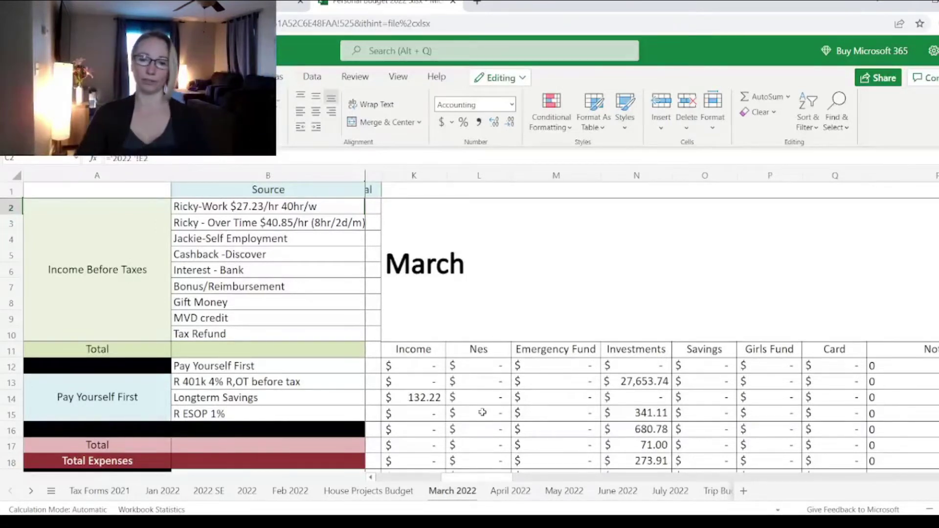
left_click_drag(494, 482, 415, 477)
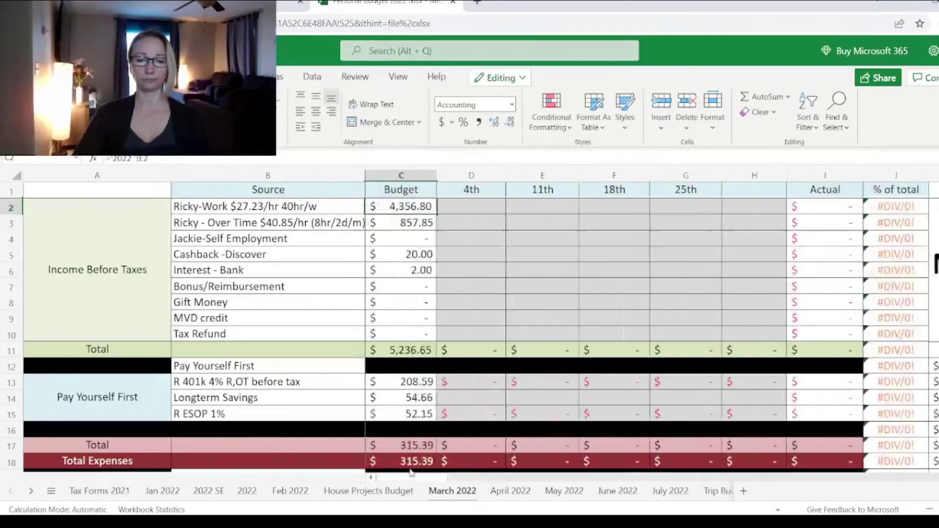
left_click_drag(480, 207, 694, 209)
left_click(452, 217)
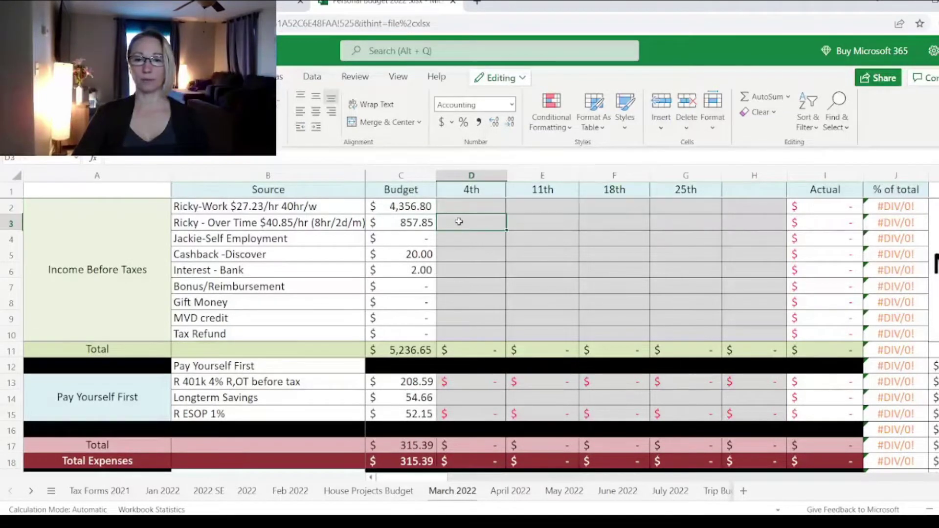
key("Up")
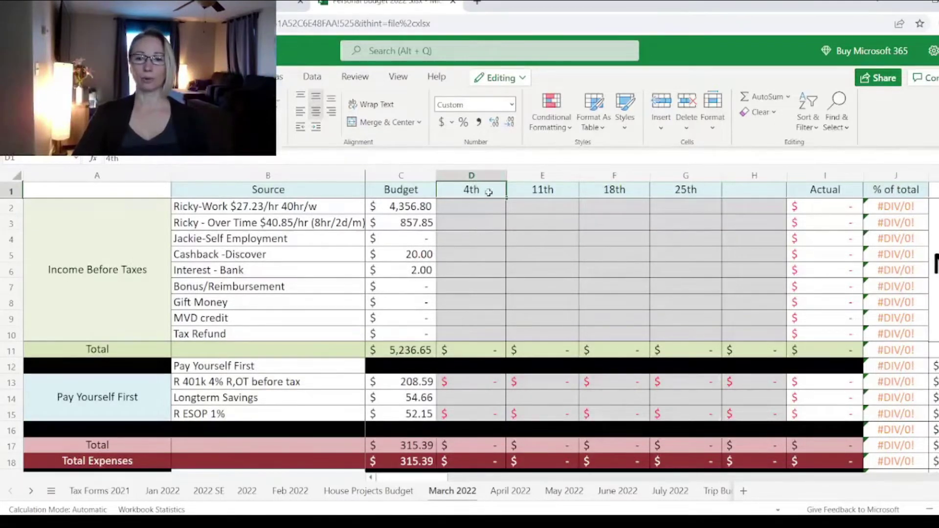
left_click(750, 195)
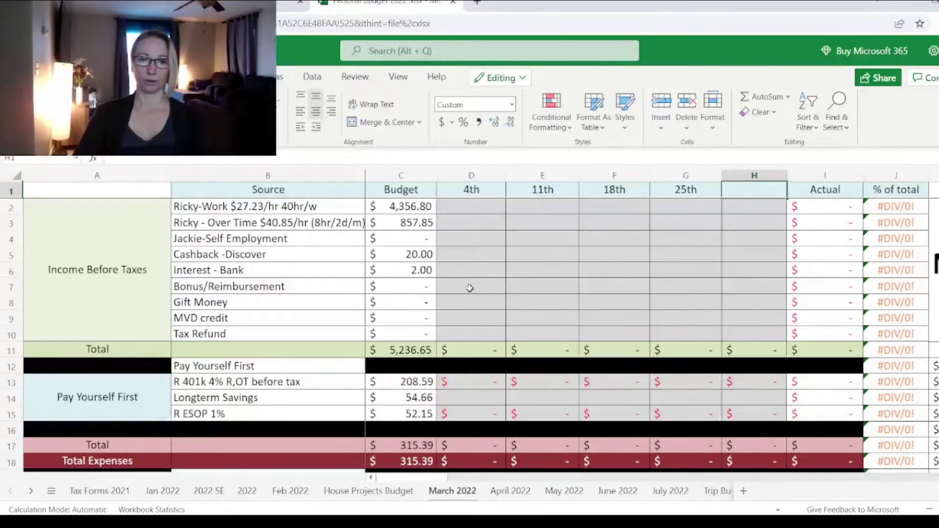
left_click_drag(477, 206, 681, 210)
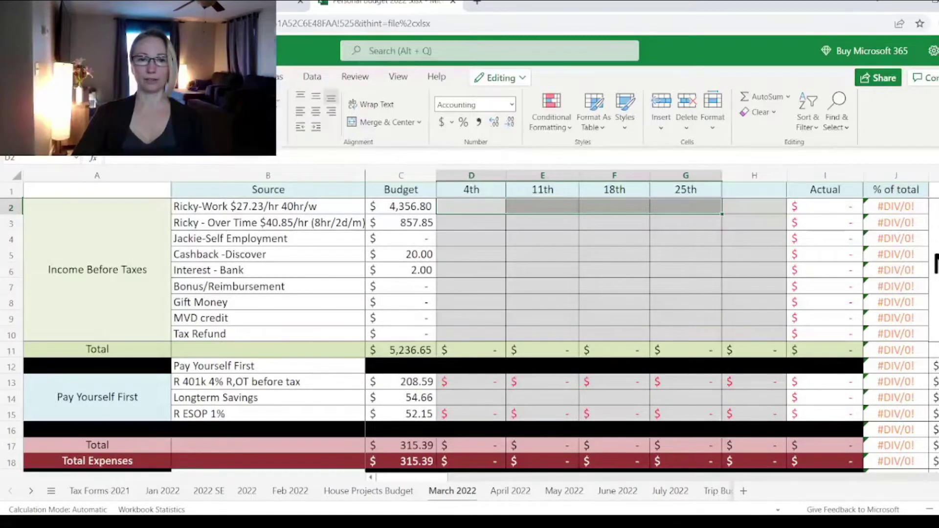
left_click(245, 123)
left_click(265, 337)
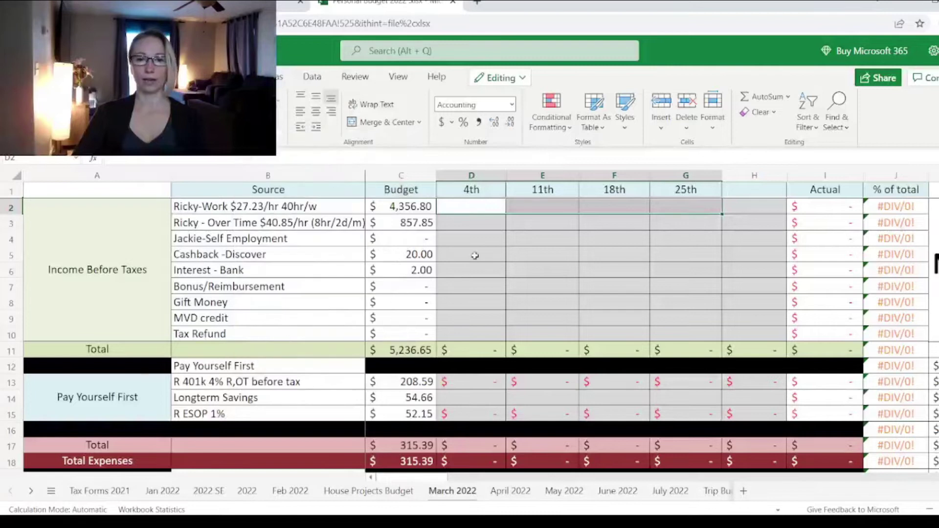
left_click(474, 255)
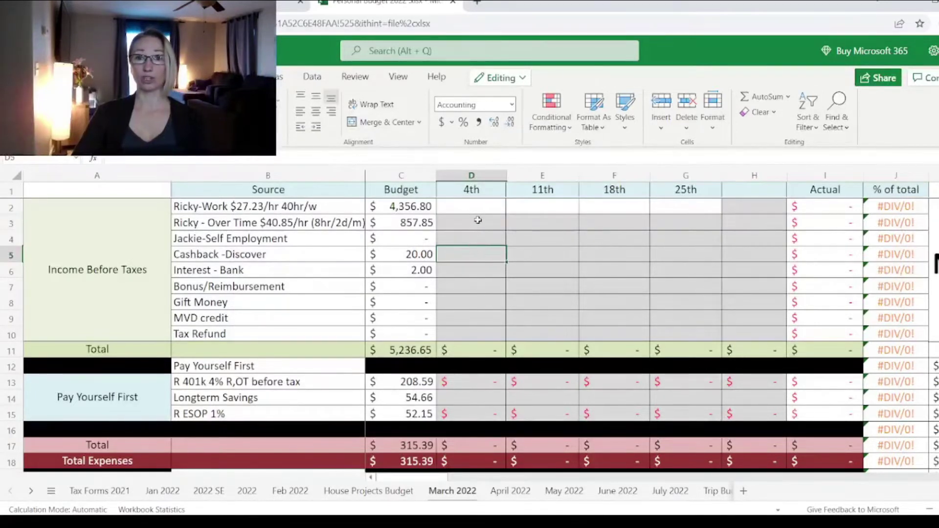
left_click(477, 221)
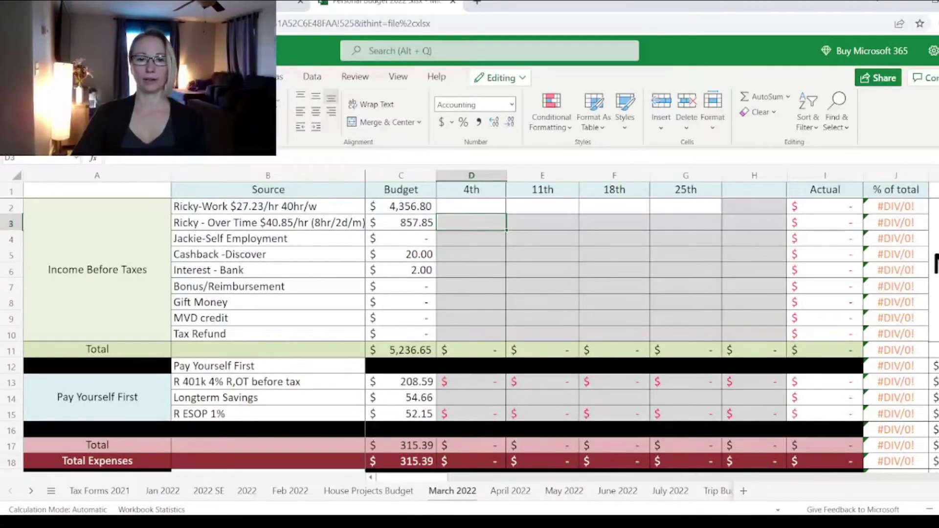
left_click(245, 122)
left_click(597, 223)
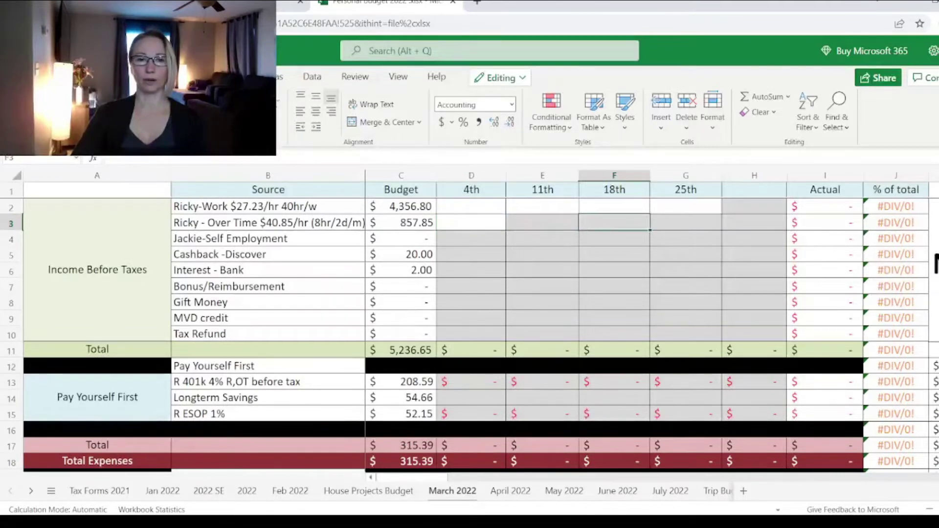
left_click(244, 122)
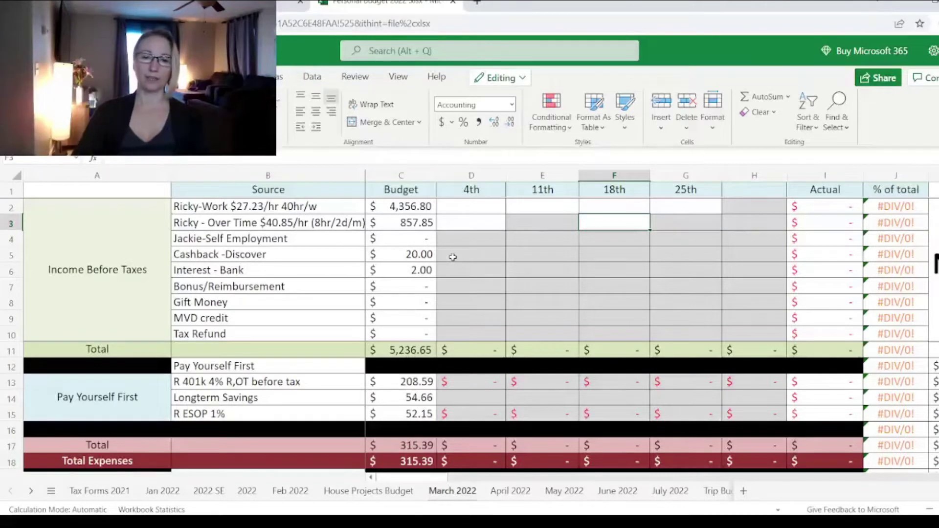
left_click(481, 257)
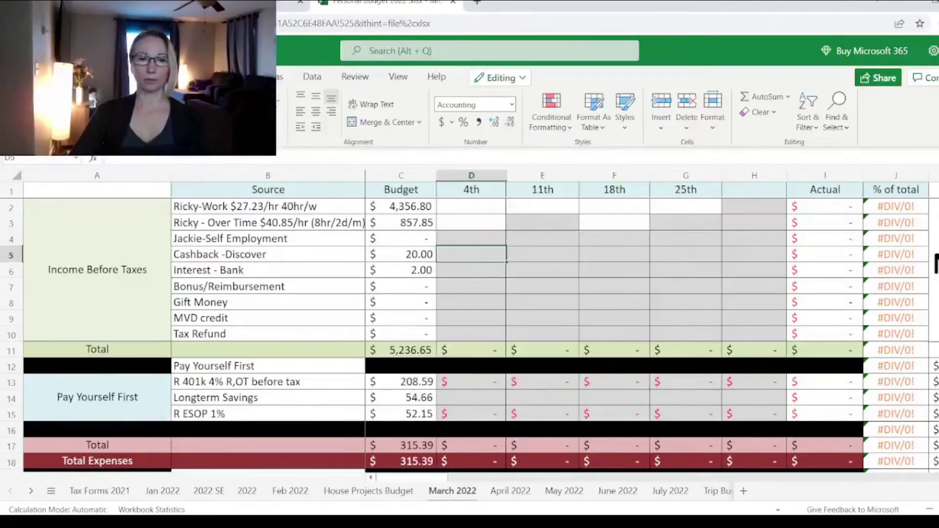
double_click(481, 256)
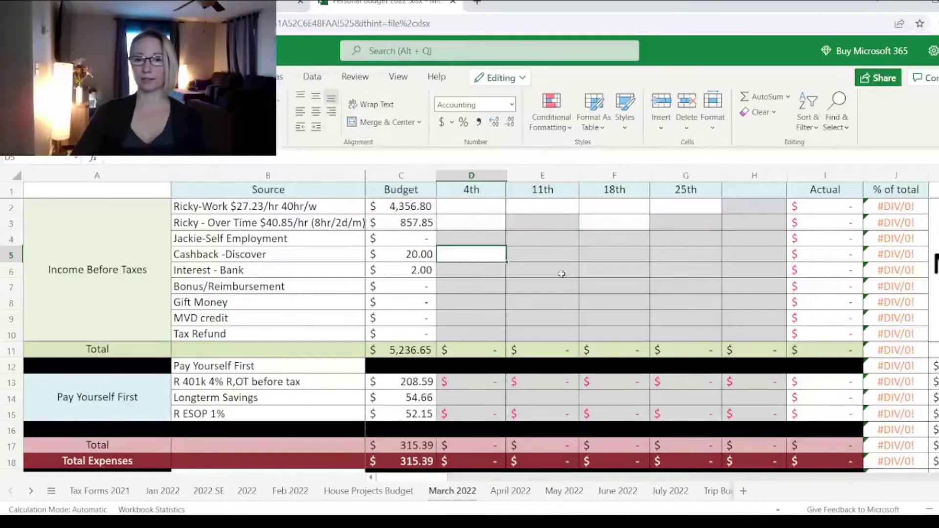
left_click(680, 273)
key("F2")
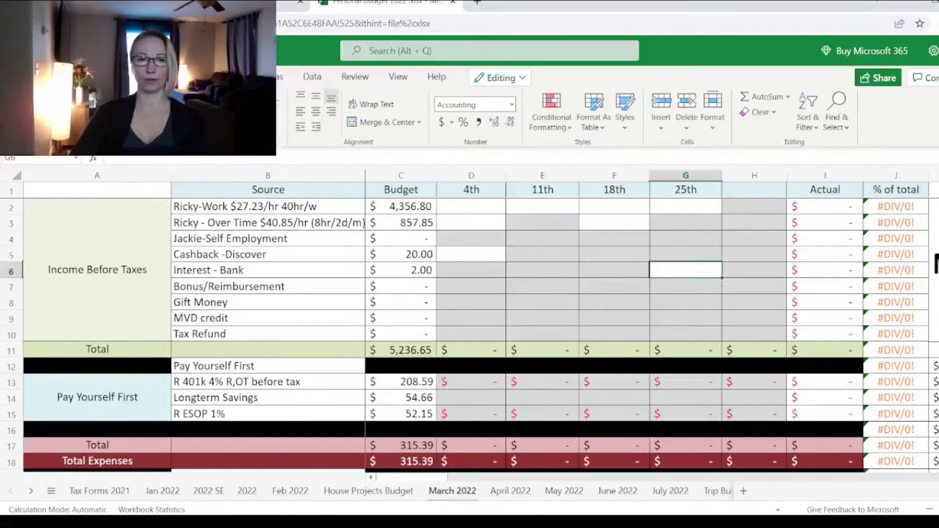
left_click(463, 208)
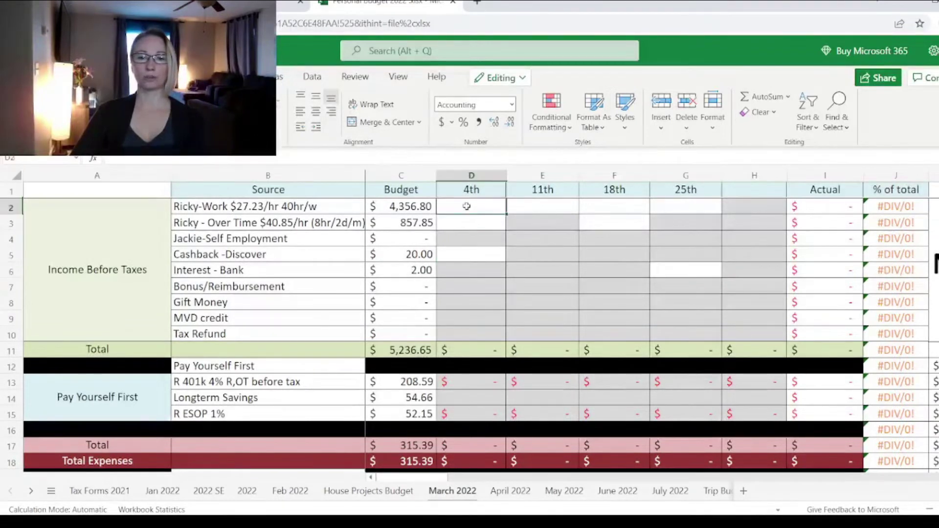
left_click(453, 251)
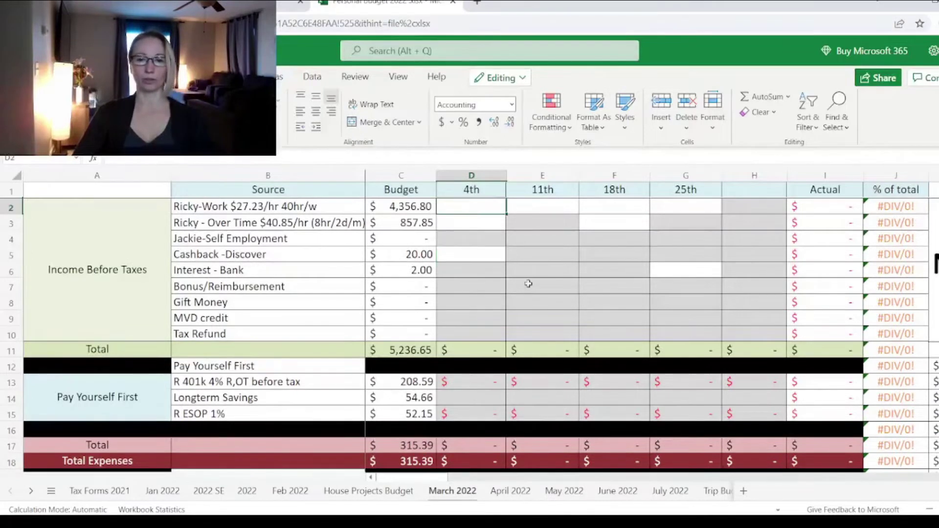
left_click(705, 270)
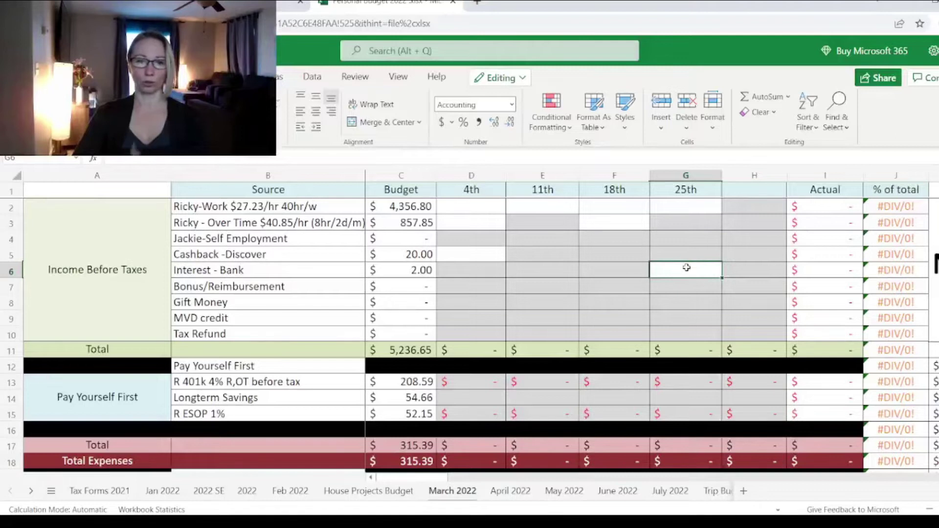
- Enter 20 cashback on the 4th and 2.00 interest on the 25th
left_click(496, 255)
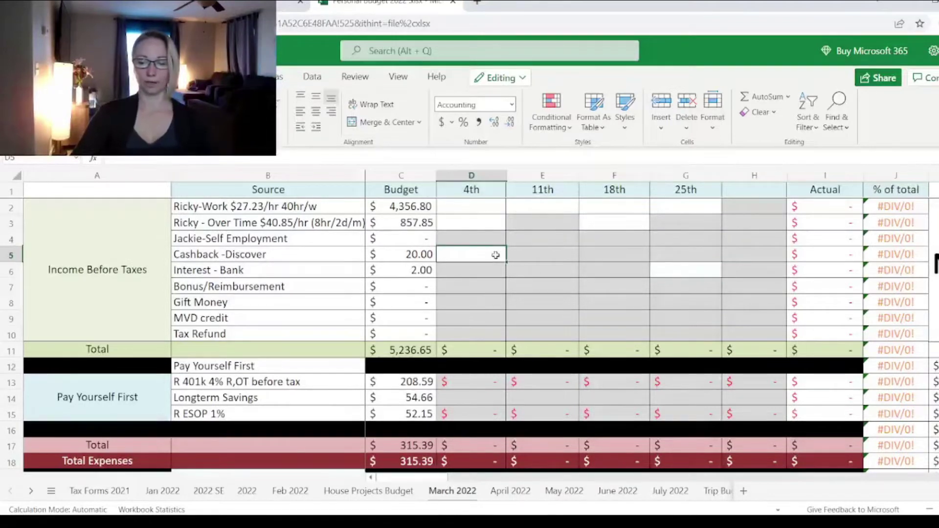
type("20")
left_click(694, 271)
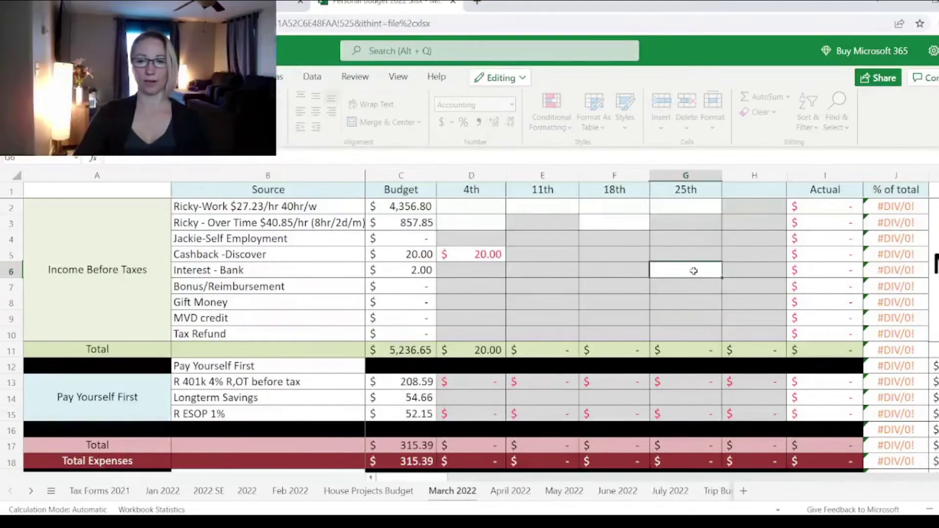
type("2")
key("Up")
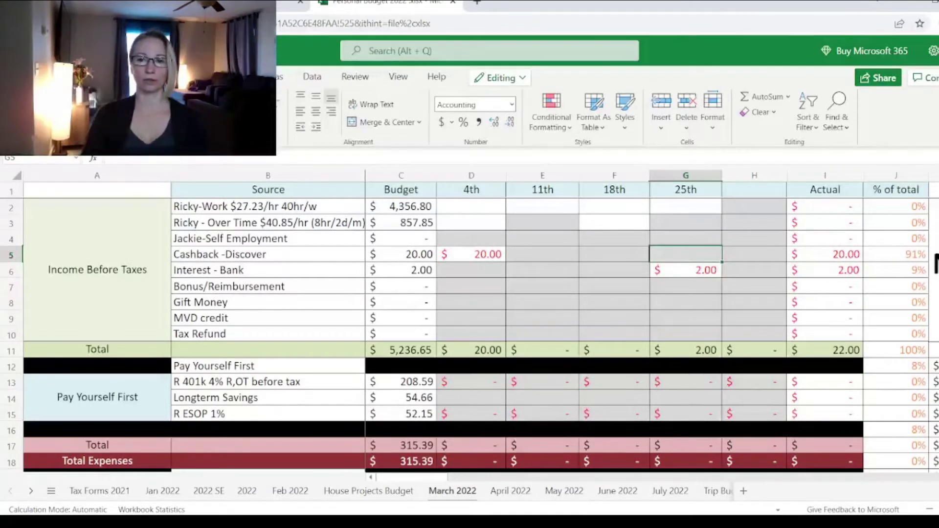
- Enter 1,089.20 work income in each of the four weekly paycheck columns
left_click(469, 209)
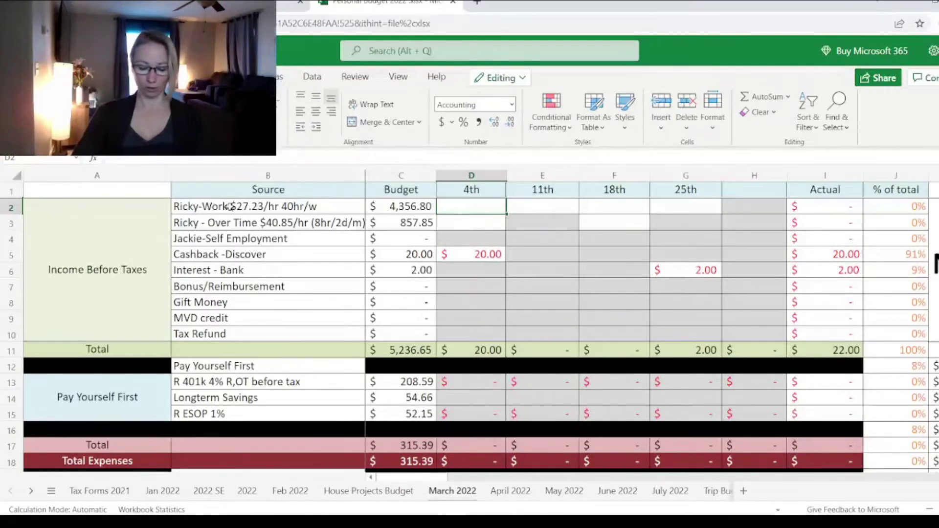
type("1,")
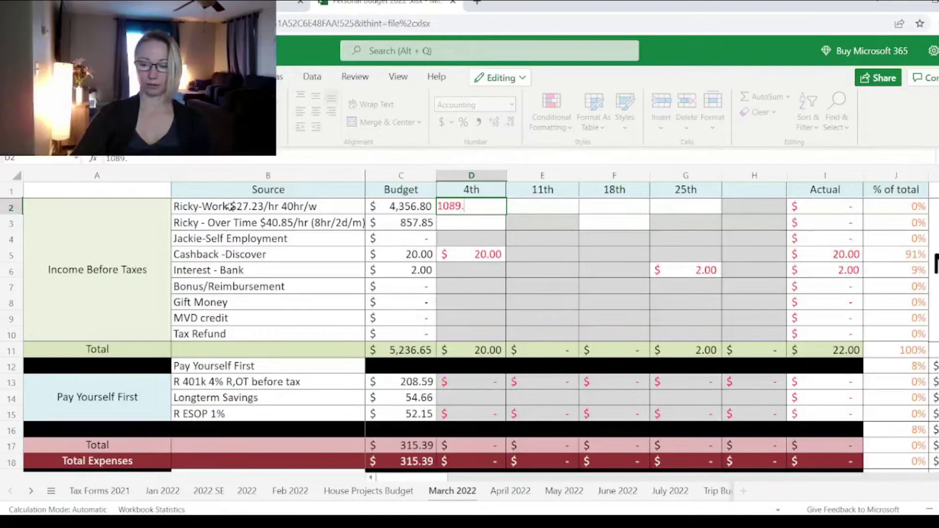
type("089.20")
key("Tab")
type("10")
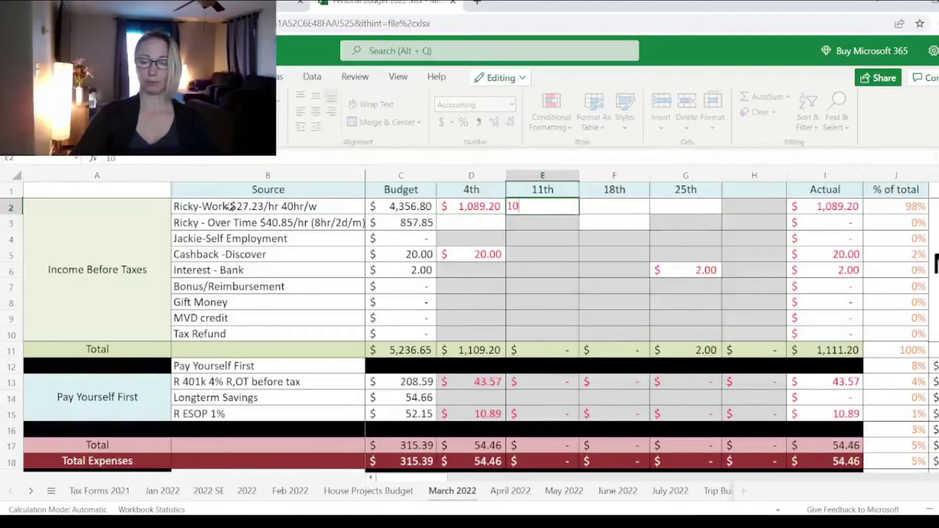
type("89.20")
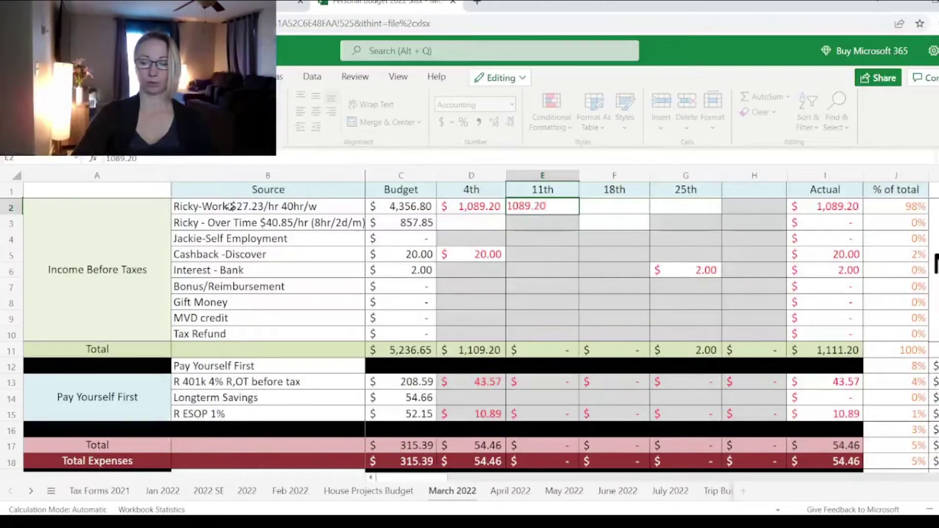
key("Tab")
type("1089.20")
key("Tab")
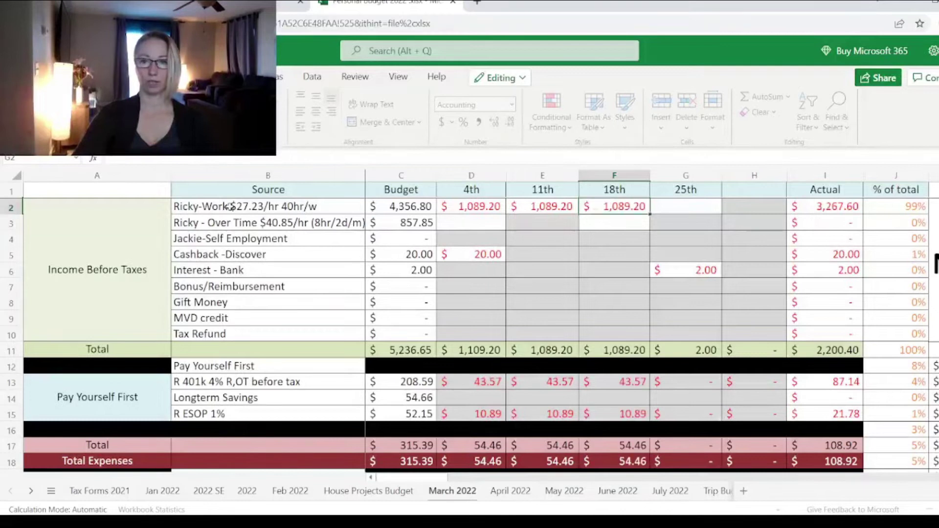
type("1089.20")
key("Tab")
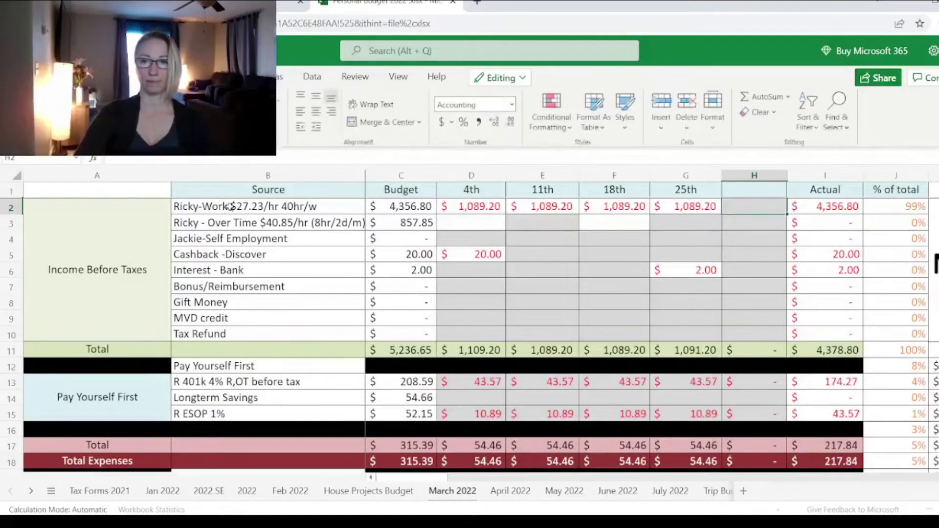
- Enter overtime of 531.05 on the 4th and 326.80 on the 18th
left_click(453, 222)
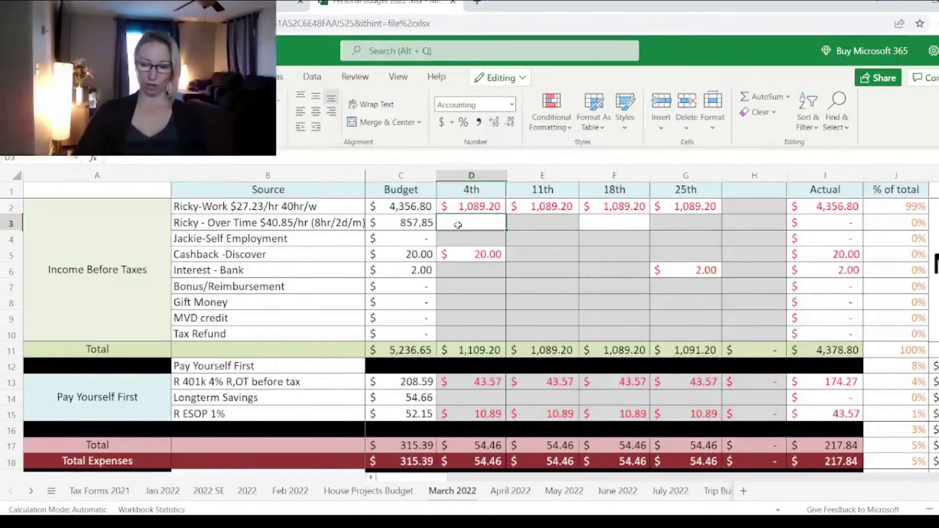
type("531")
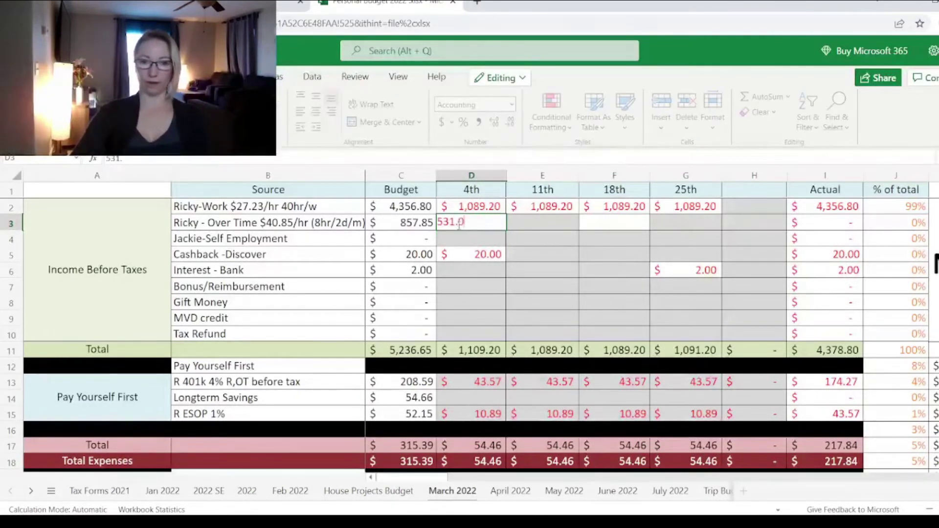
type(".05")
key("Tab")
key("Tab")
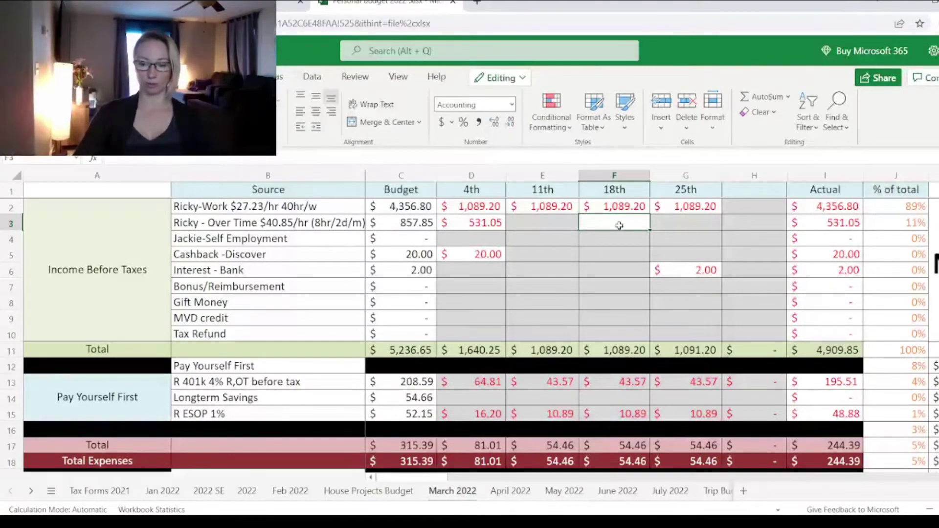
type("326.80")
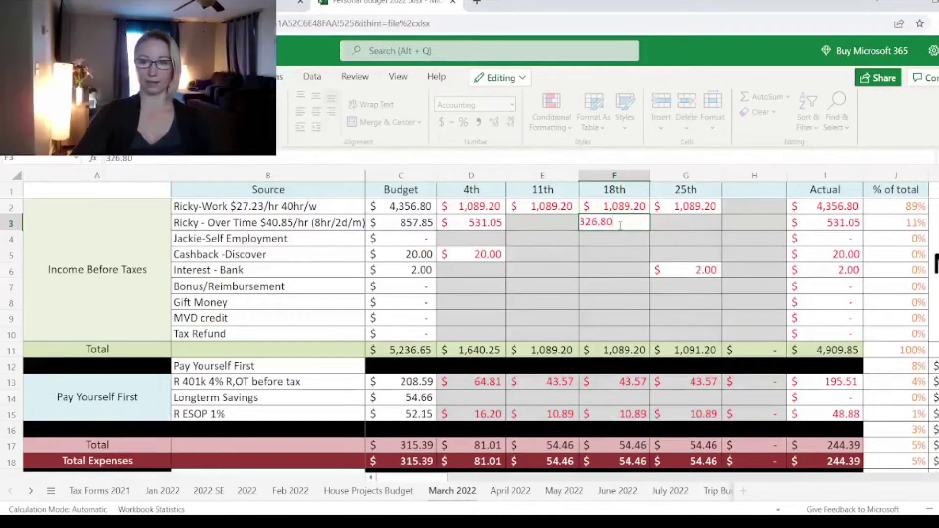
key("Tab")
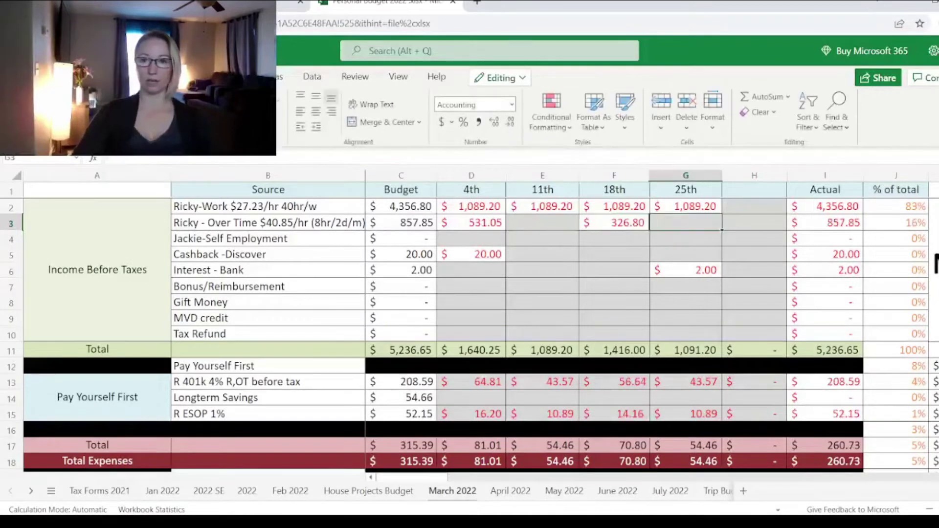
- Check the Actual income sum formulas against the budget values
left_click(829, 207)
left_click(824, 224)
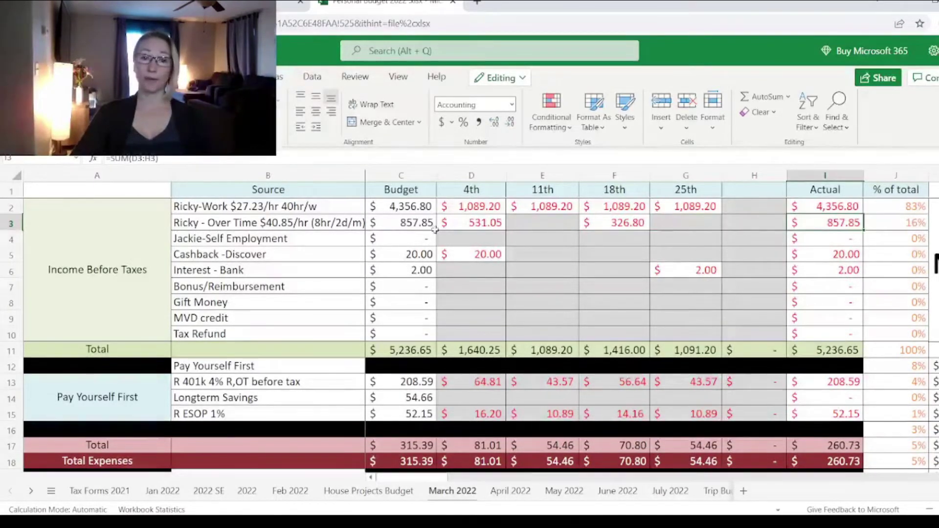
left_click(414, 204)
left_click(410, 226)
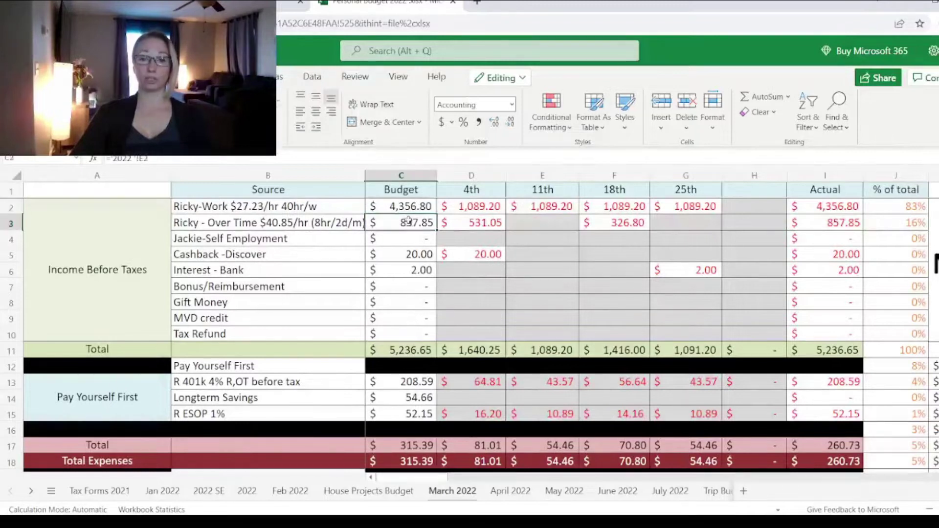
left_click(487, 210)
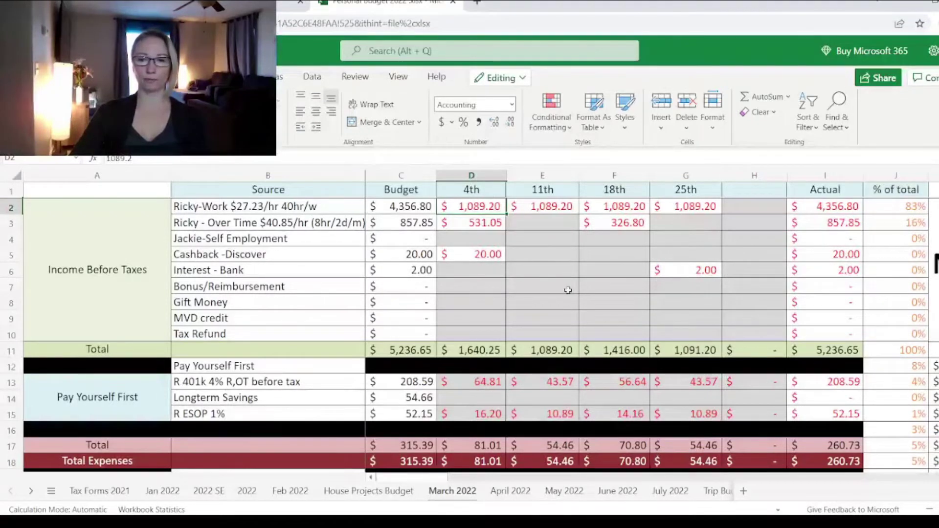
left_click(794, 347)
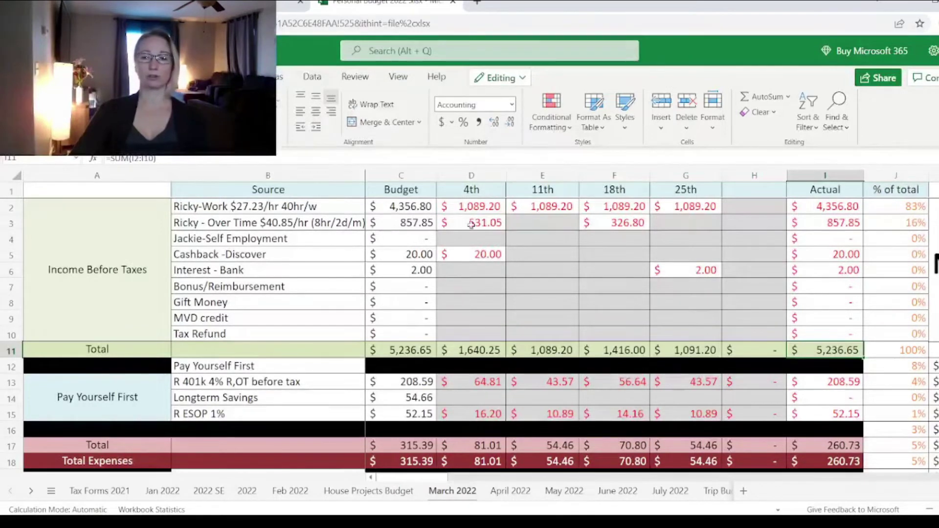
left_click(474, 206)
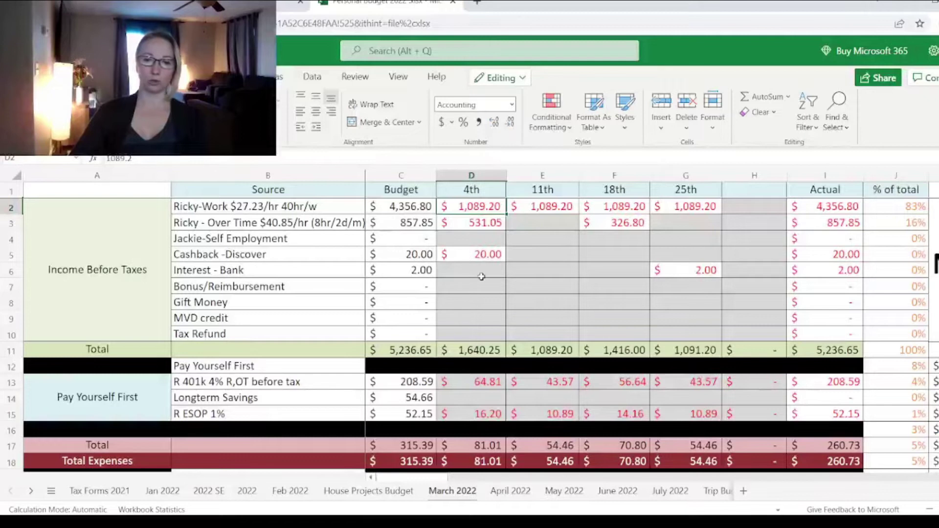
scroll(482, 276, "down", 4)
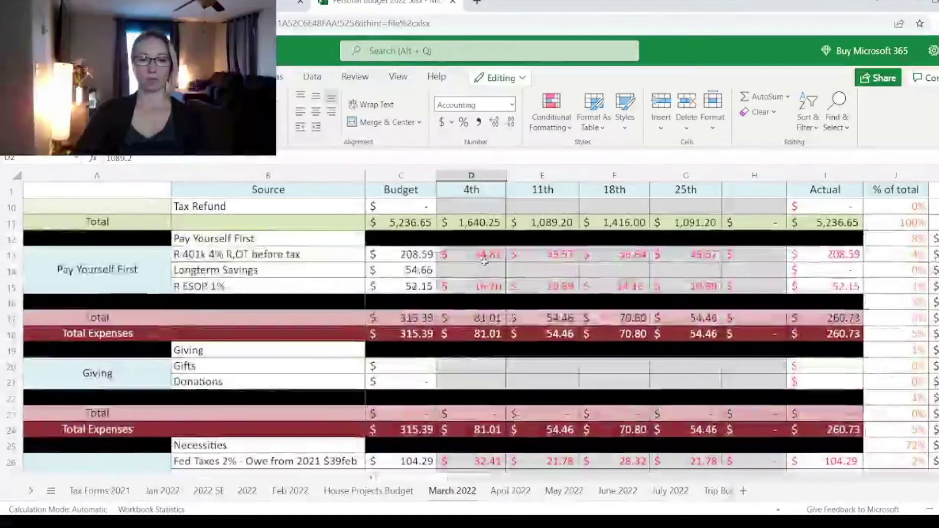
left_click_drag(487, 252, 690, 258)
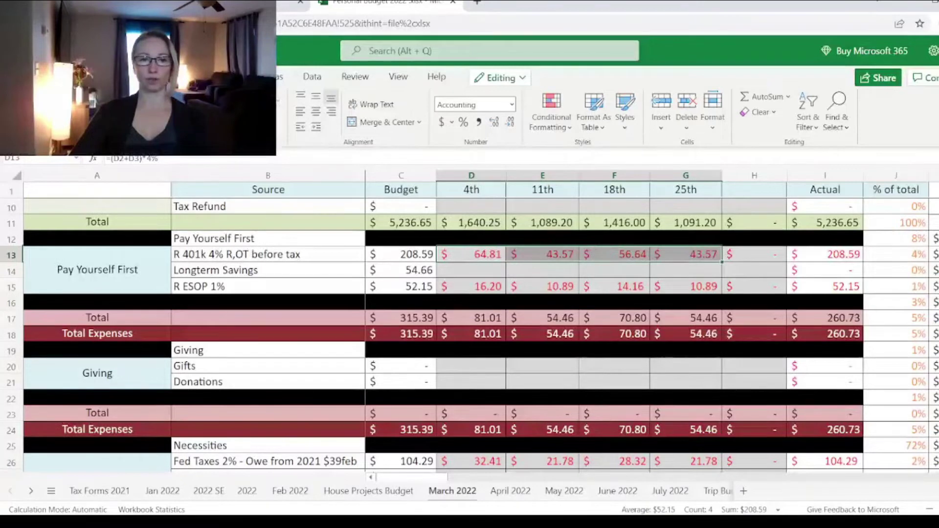
left_click_drag(473, 286, 672, 288)
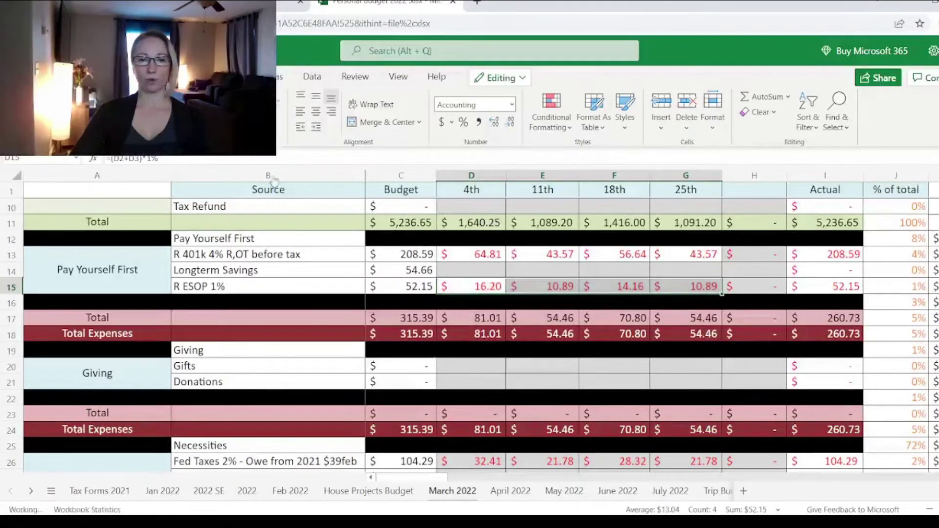
left_click(449, 254)
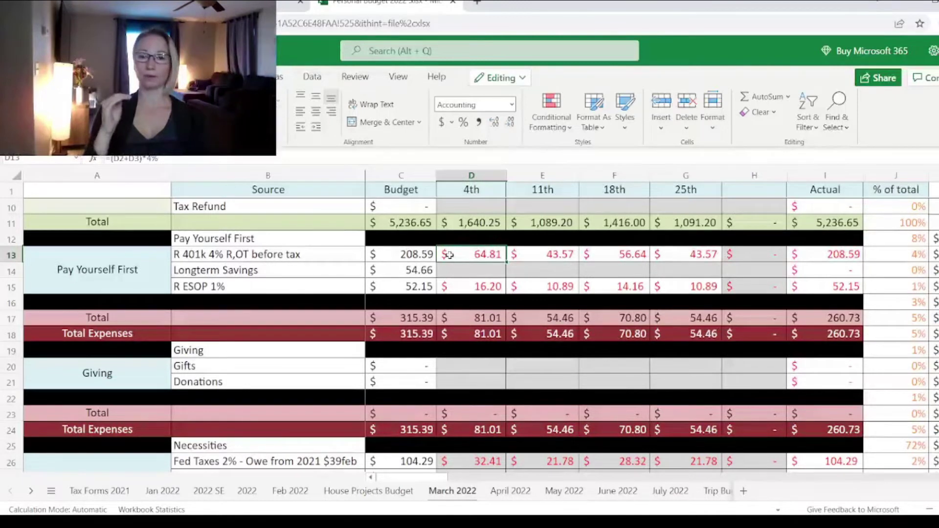
left_click(454, 287)
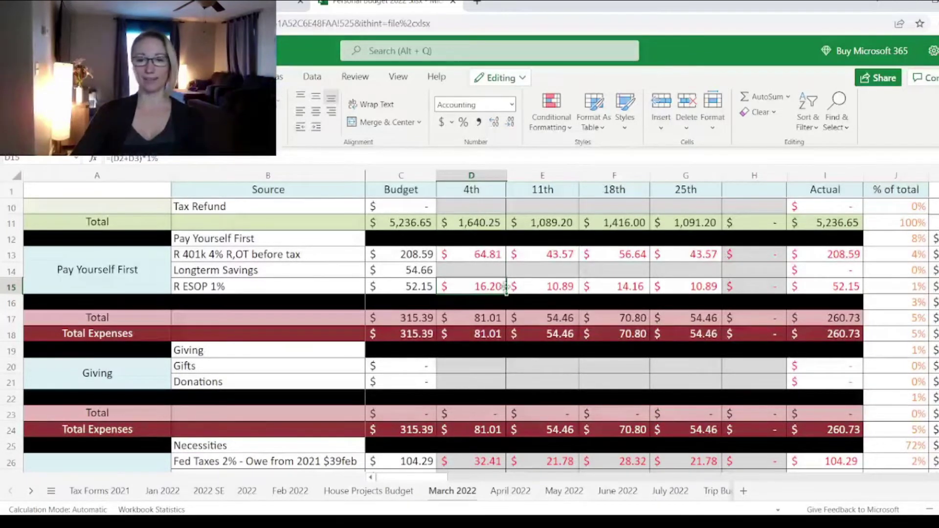
left_click(467, 253)
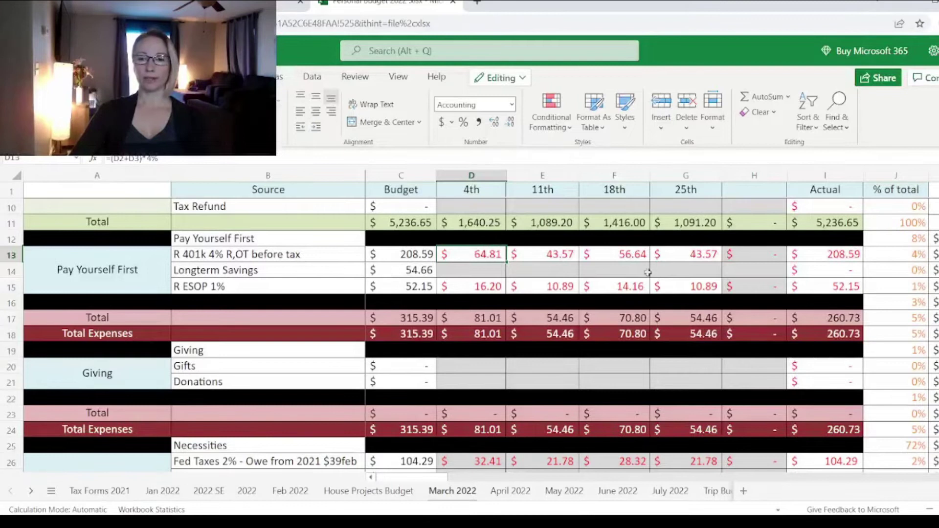
left_click(684, 269)
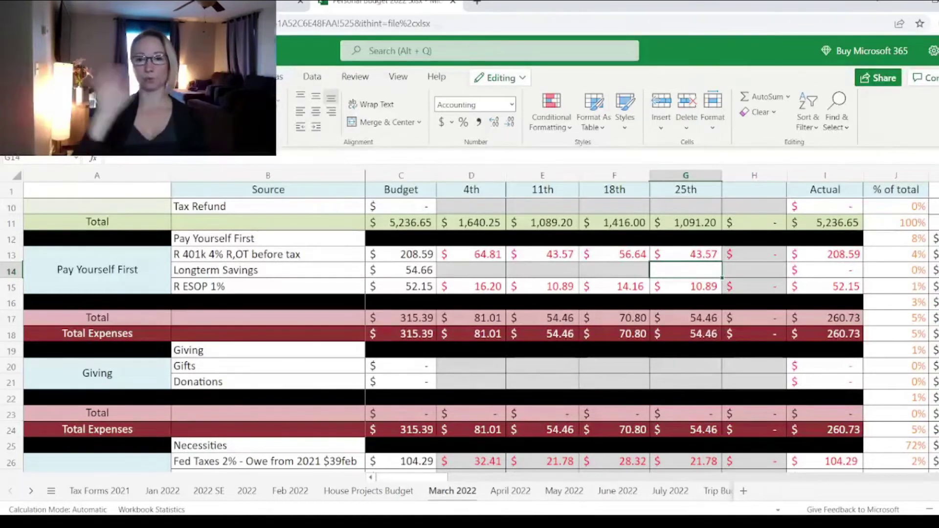
scroll(430, 264, "down", 2)
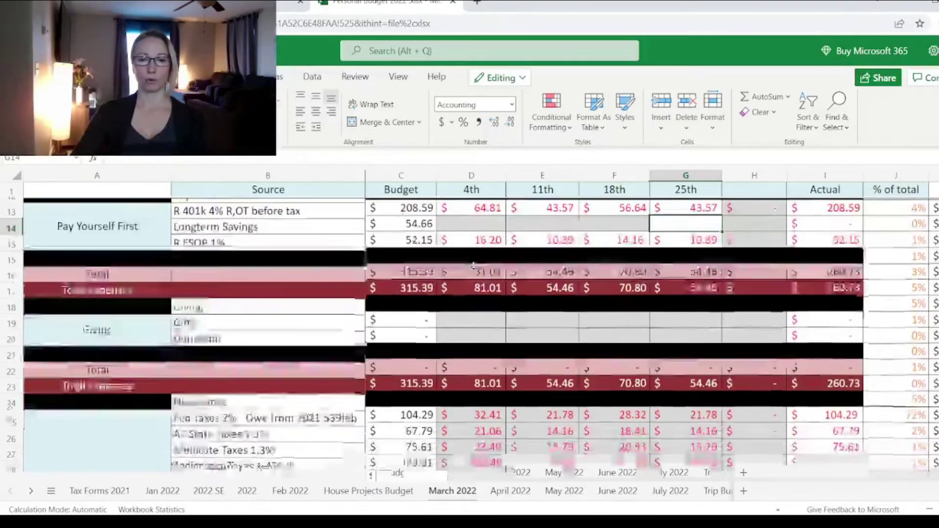
left_click(462, 303)
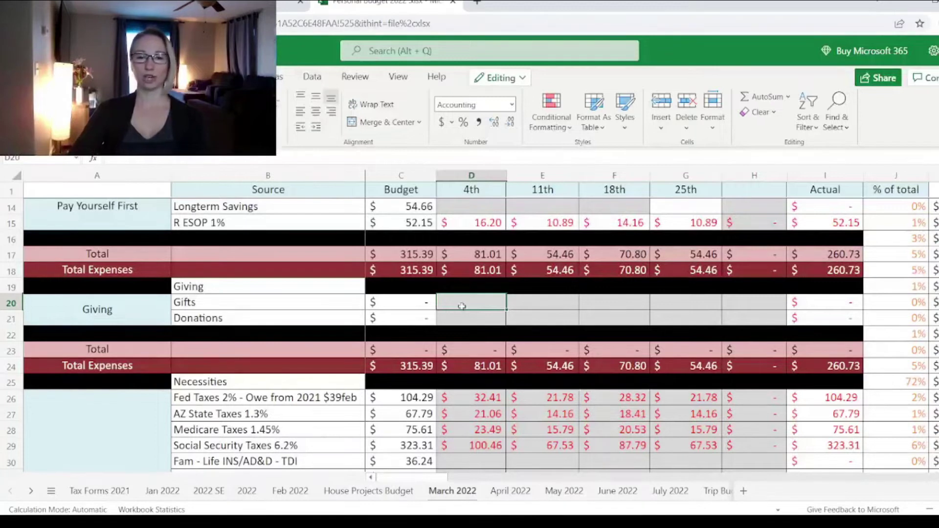
scroll(462, 302, "down", 3)
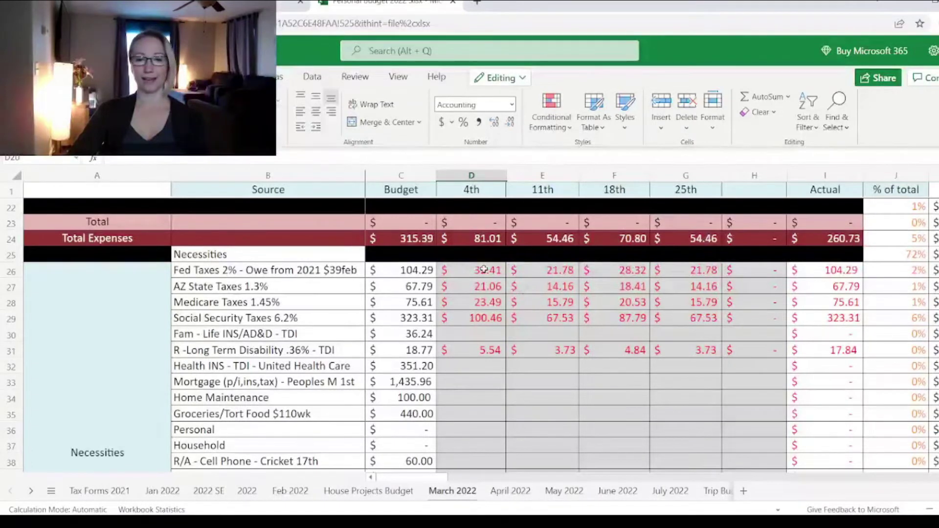
left_click_drag(482, 270, 695, 359)
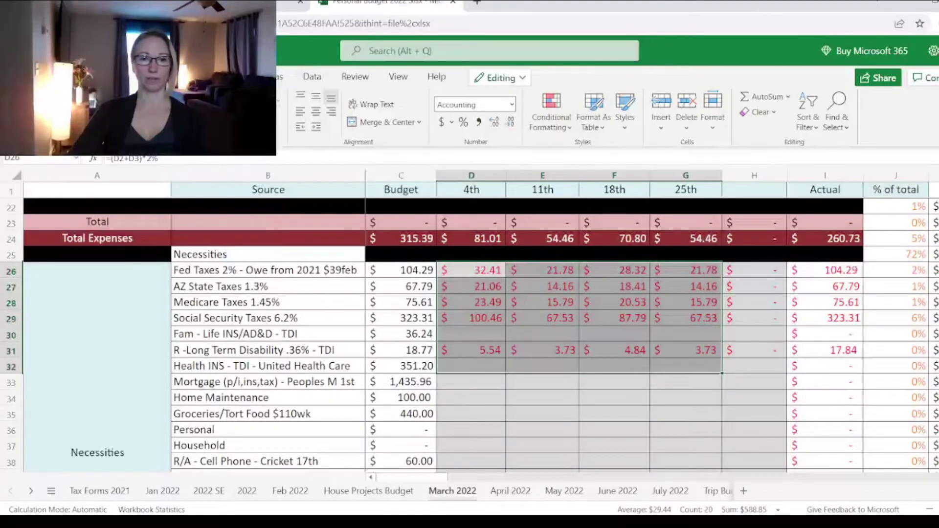
- Fill family life insurance with =C30/4 on the 4th and 9.06 for the other three weeks
left_click(454, 335)
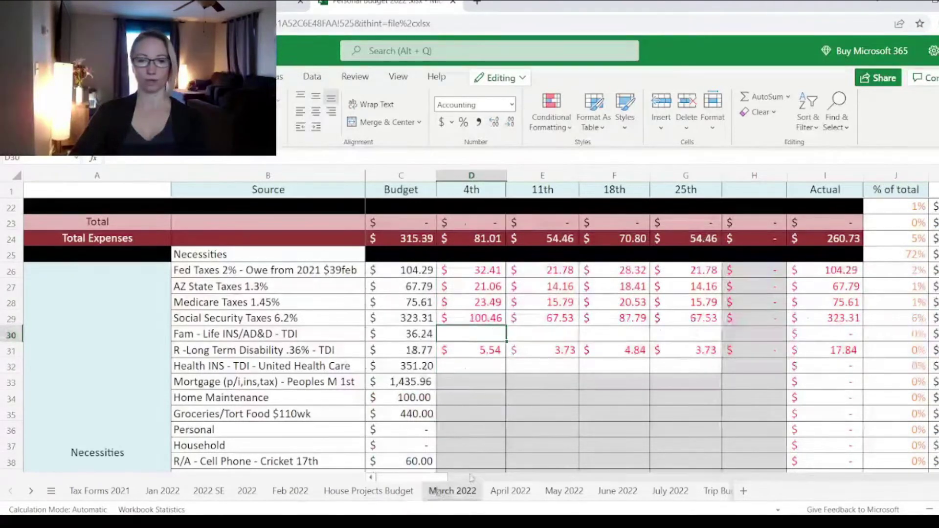
type("=C30/4")
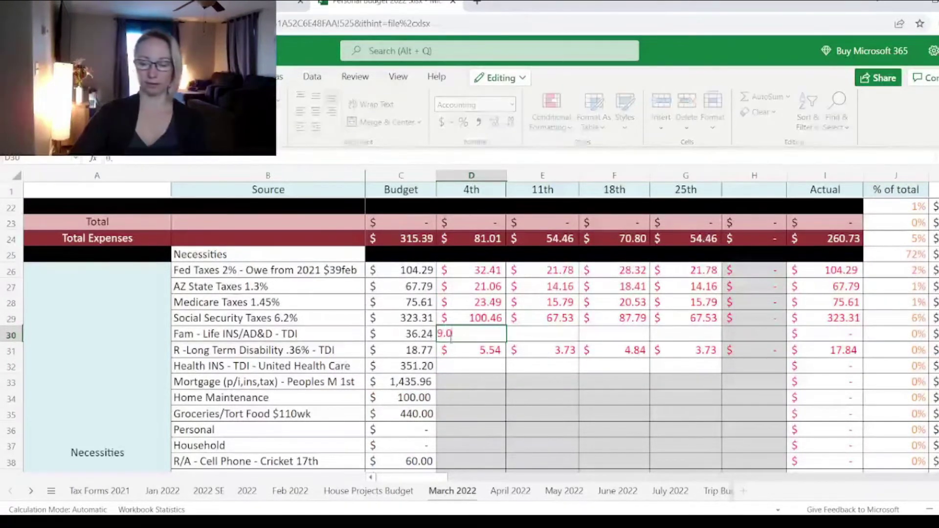
key("Tab")
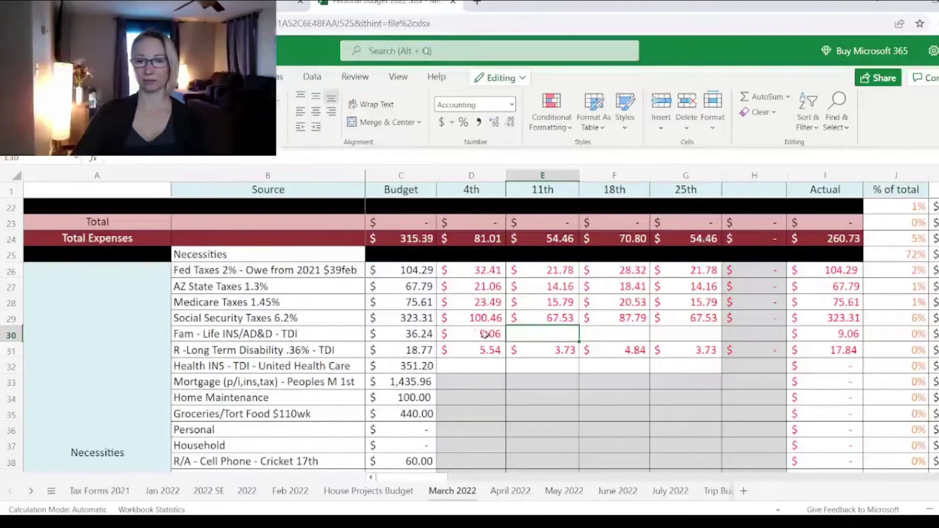
type("9.06")
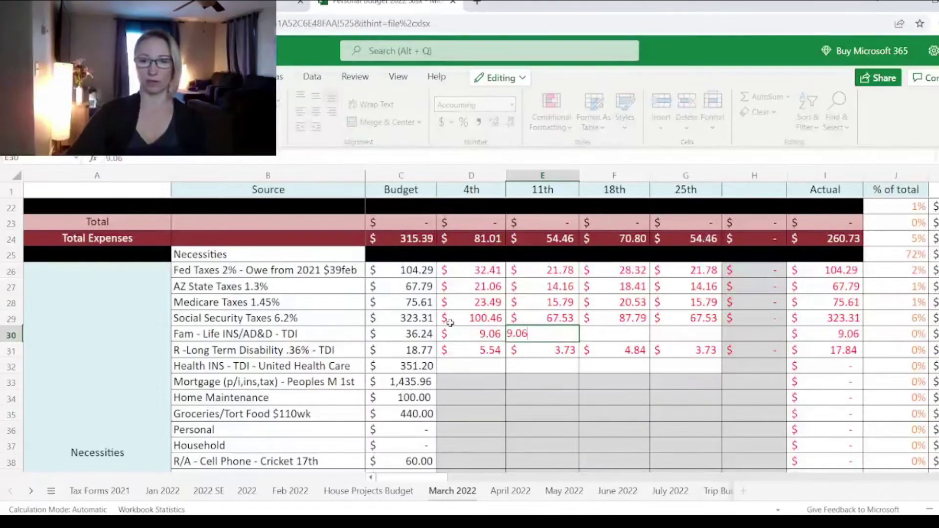
key("Tab")
type("9.06")
key("Tab")
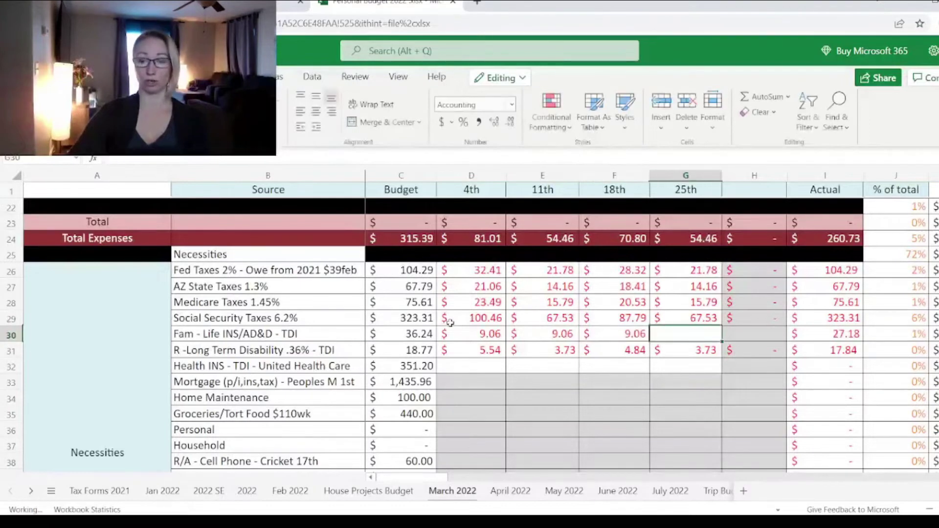
type("9.06")
key("Tab")
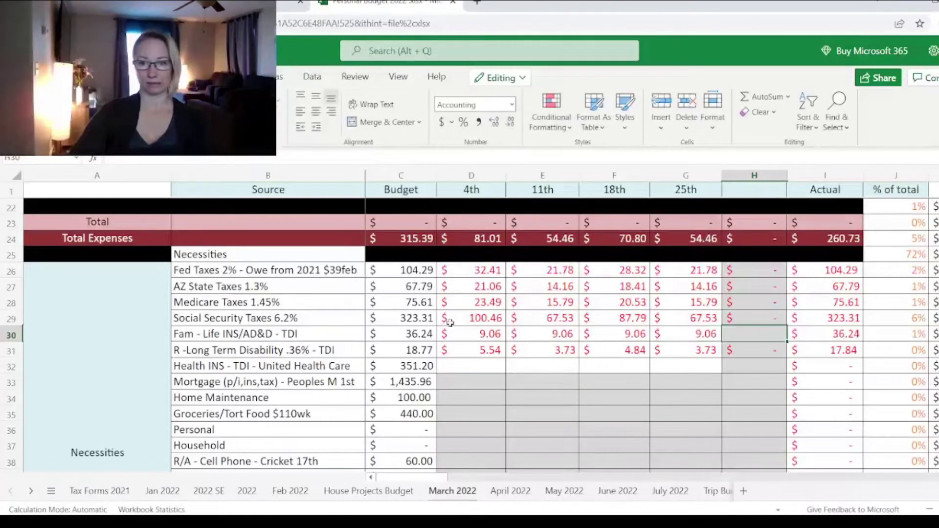
- Enter 87.80 health insurance in each of the four weekly columns
left_click(473, 368)
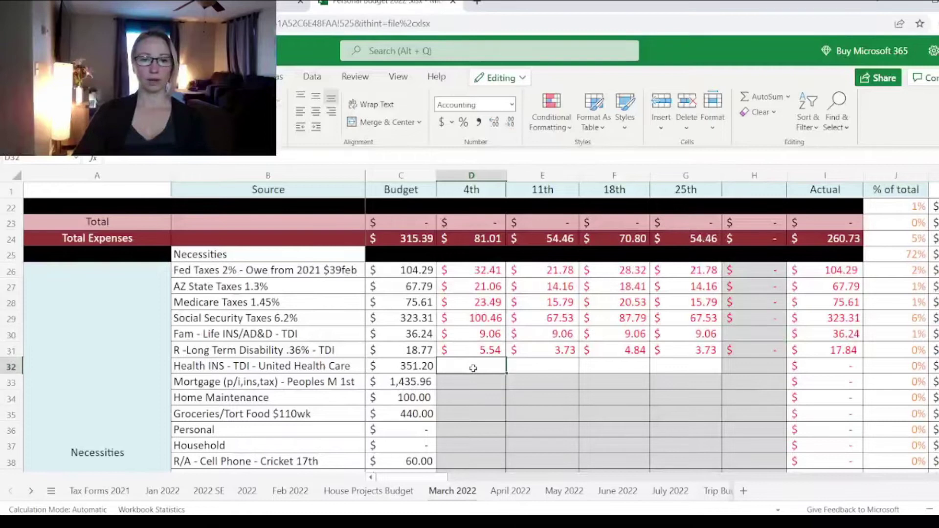
type("87.80")
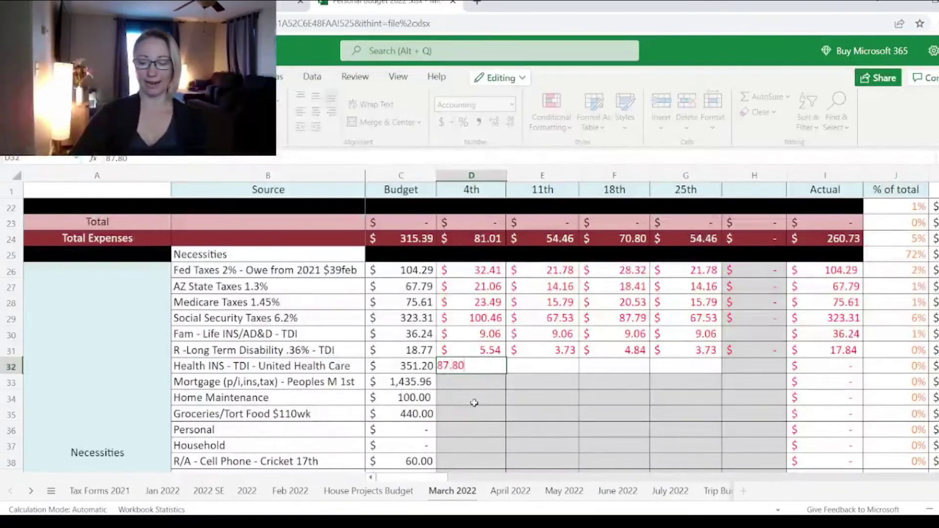
key("Tab")
type("87.80")
key("Tab")
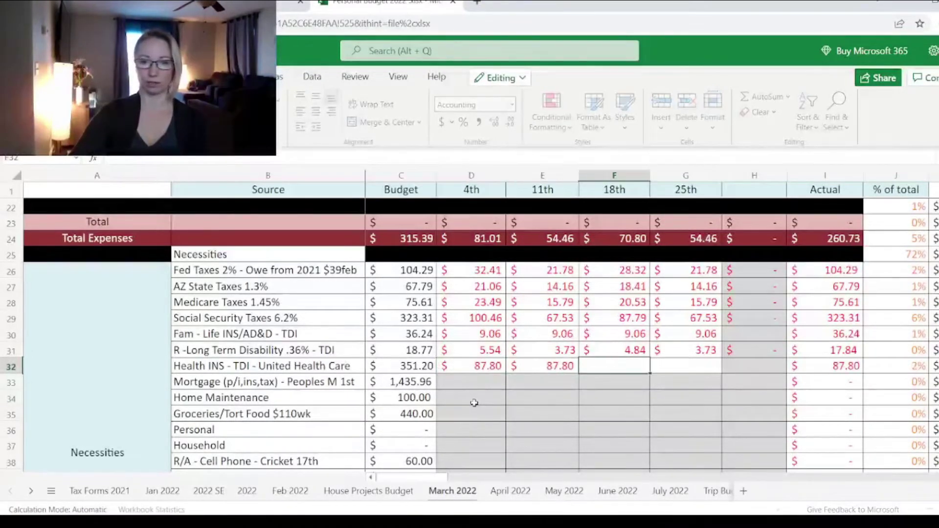
type("87.80")
key("Tab")
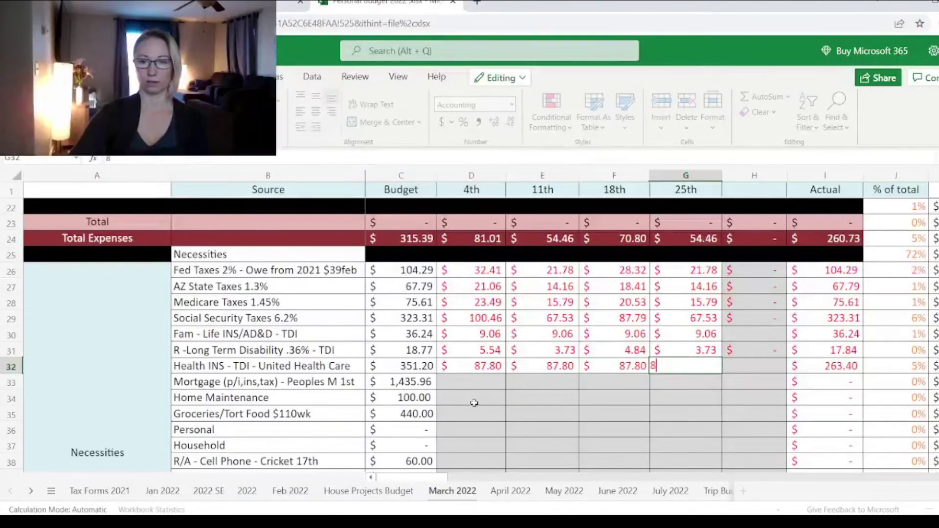
type("87.80")
left_click(472, 350)
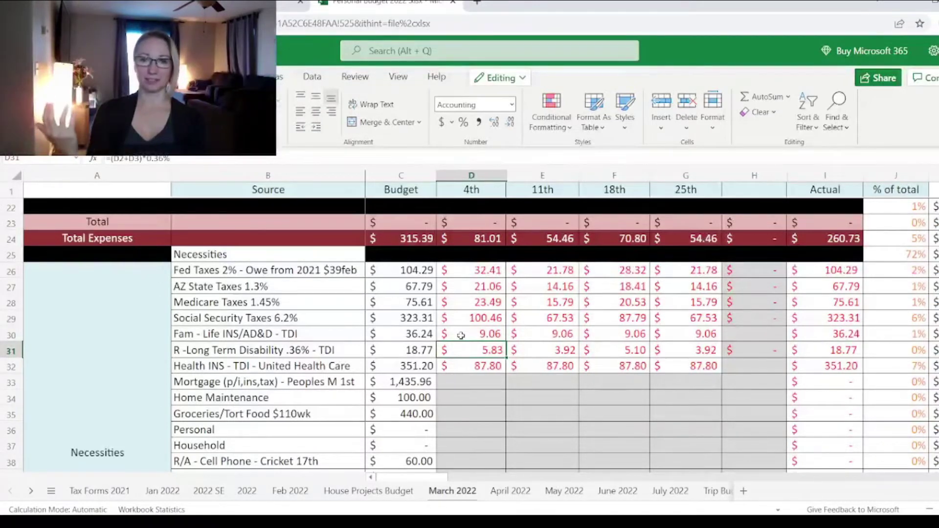
left_click(466, 383)
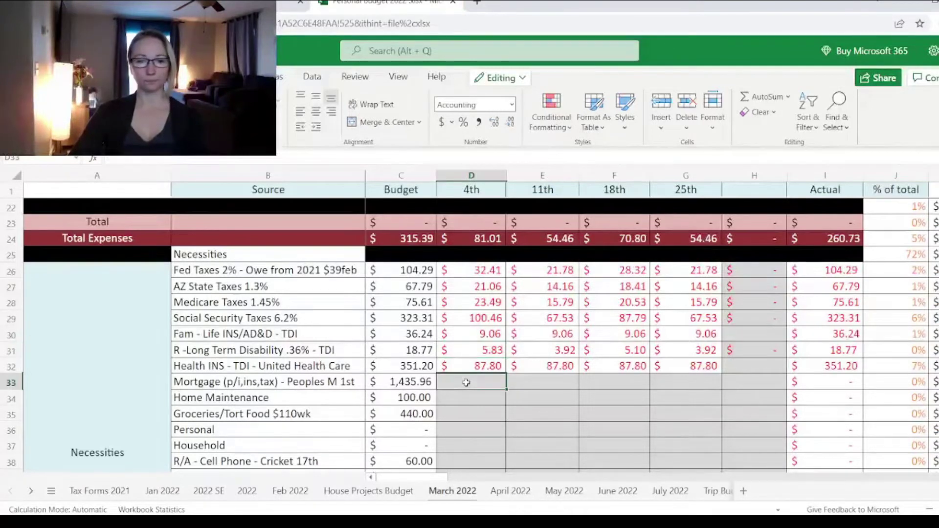
- Enter 110 for groceries on the 4th and copy it across all four weeks
scroll(466, 383, "down", 2)
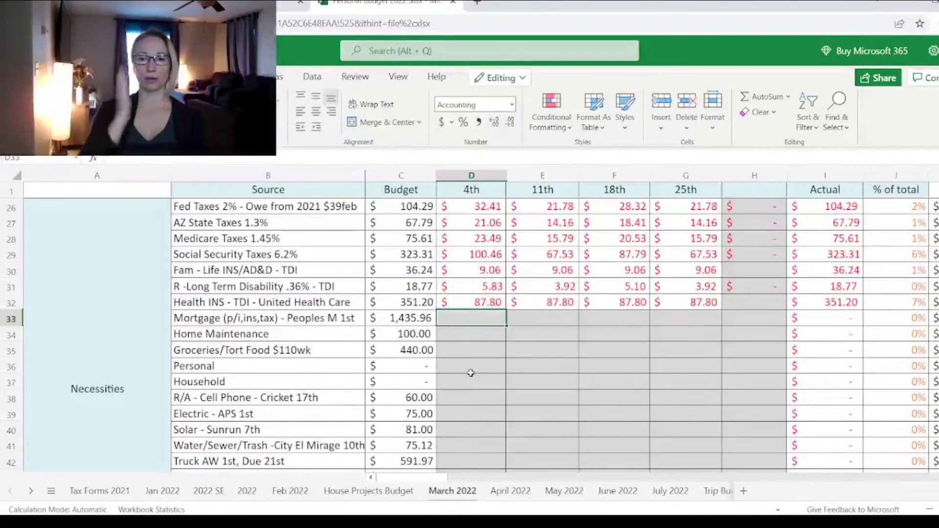
left_click_drag(477, 350, 685, 350)
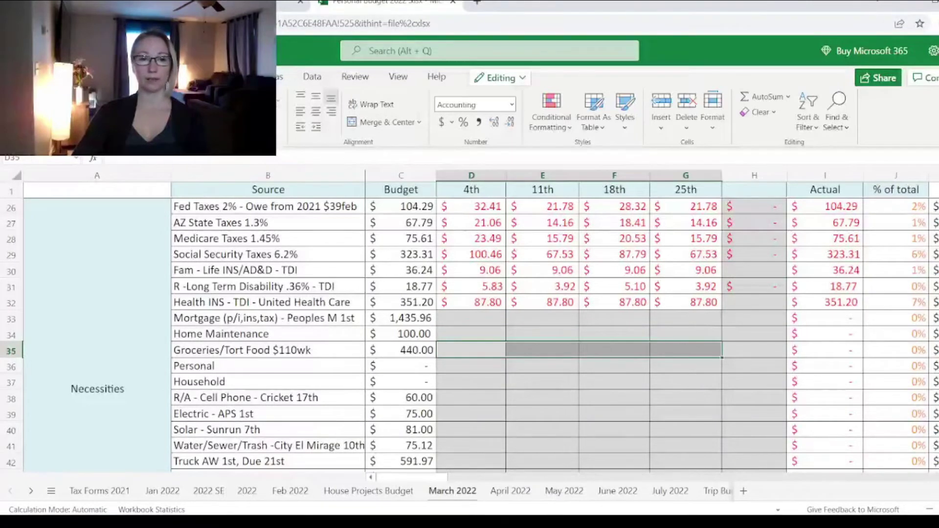
left_click(479, 353)
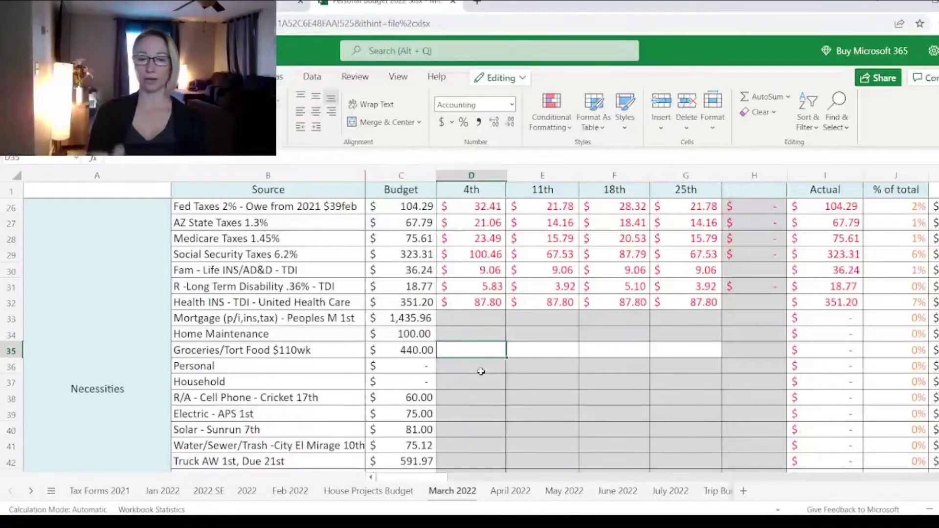
type("110")
key("Tab")
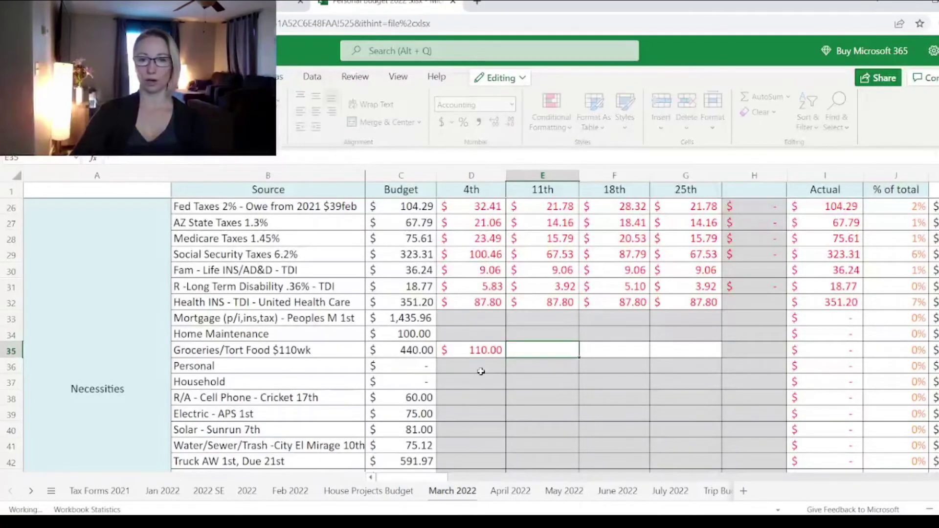
key("Left")
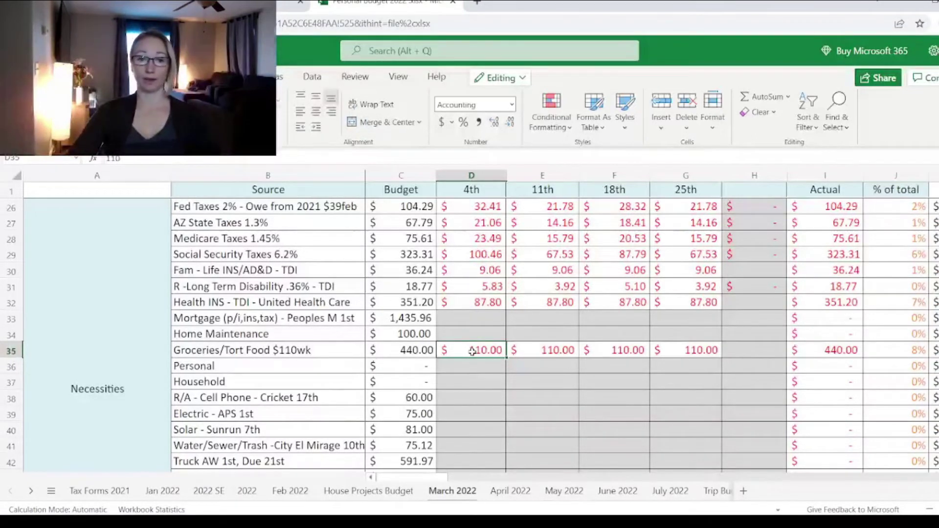
left_click(471, 365)
left_click(476, 383)
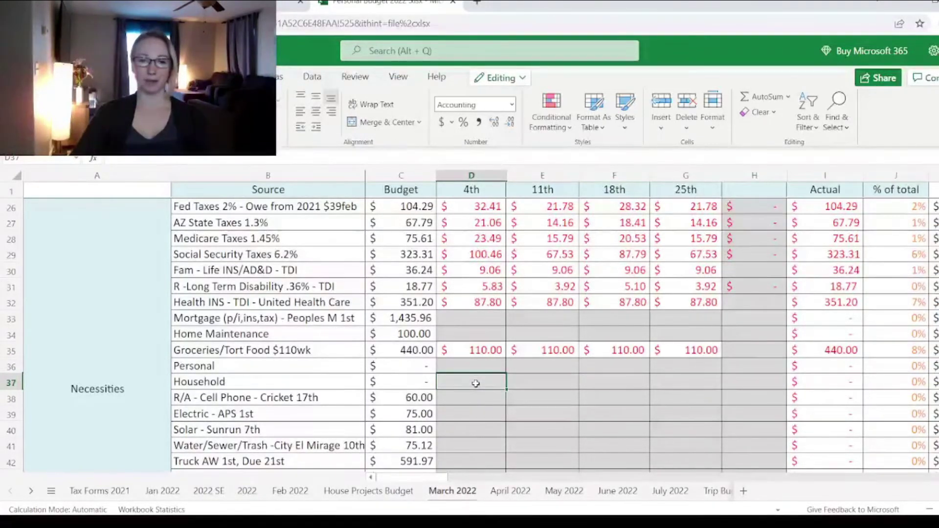
- Enter 125 for gas on the 4th and fill it across the weekly columns
scroll(484, 358, "down", 3)
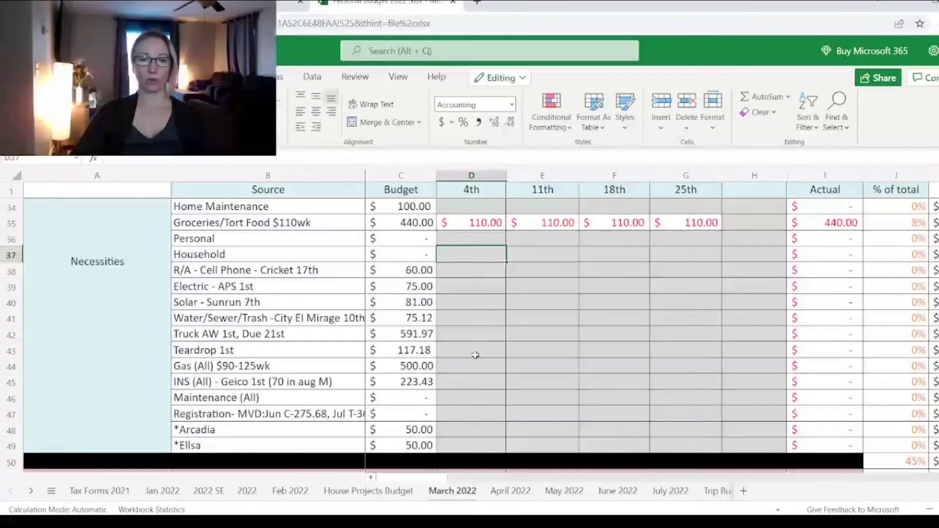
left_click_drag(470, 370, 678, 365)
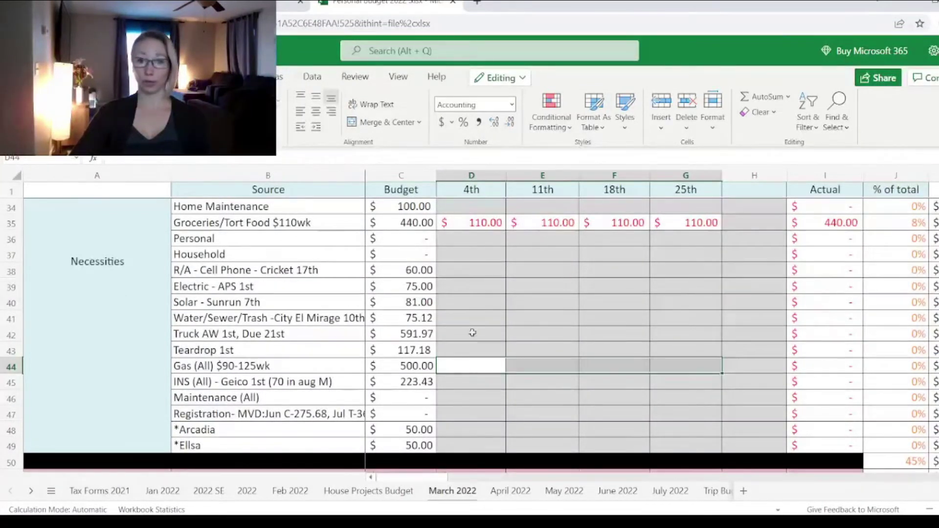
left_click(470, 366)
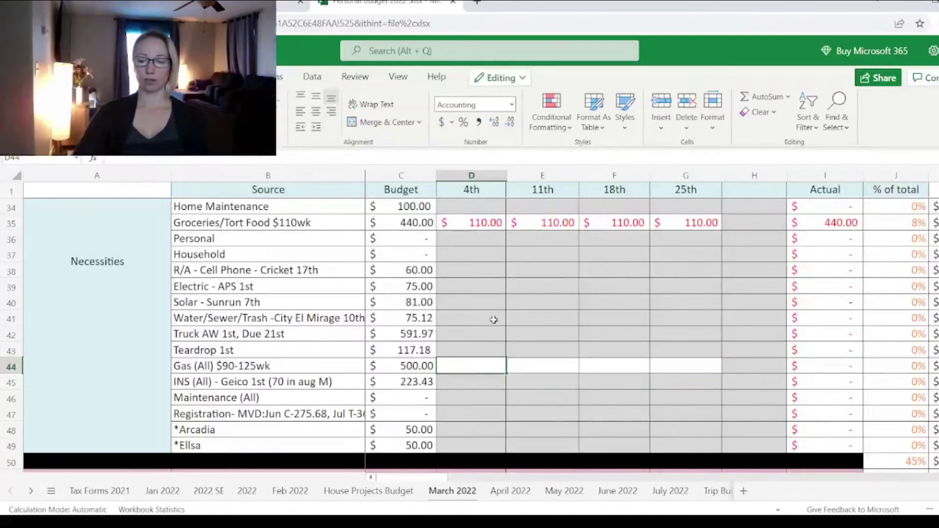
type("125")
key("Tab")
left_click(471, 366)
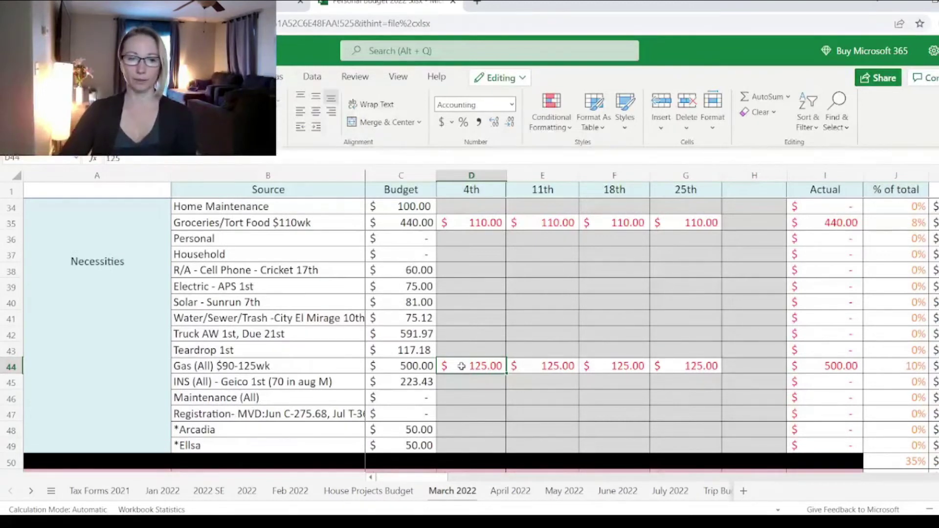
- Fill the $20-weekly Fun line with 20.00 in all four paycheck columns
scroll(461, 366, "down", 7)
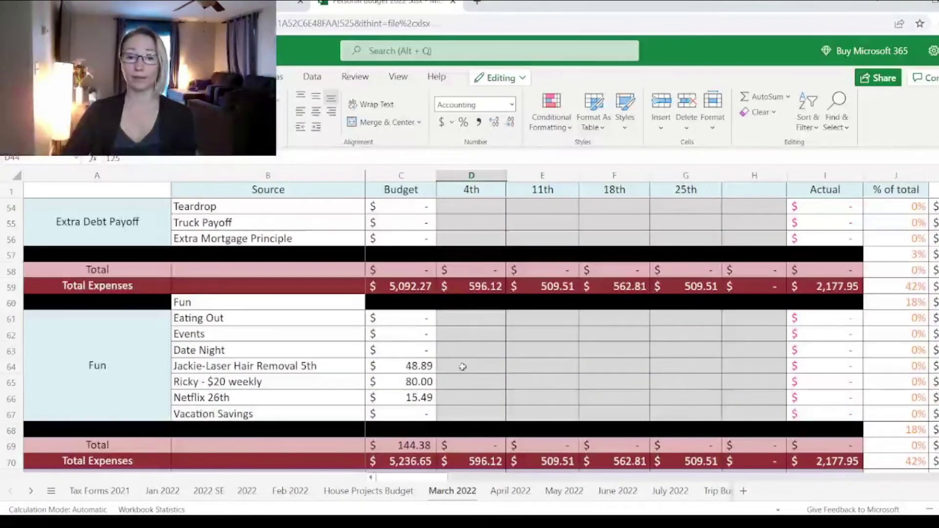
left_click_drag(465, 381, 667, 381)
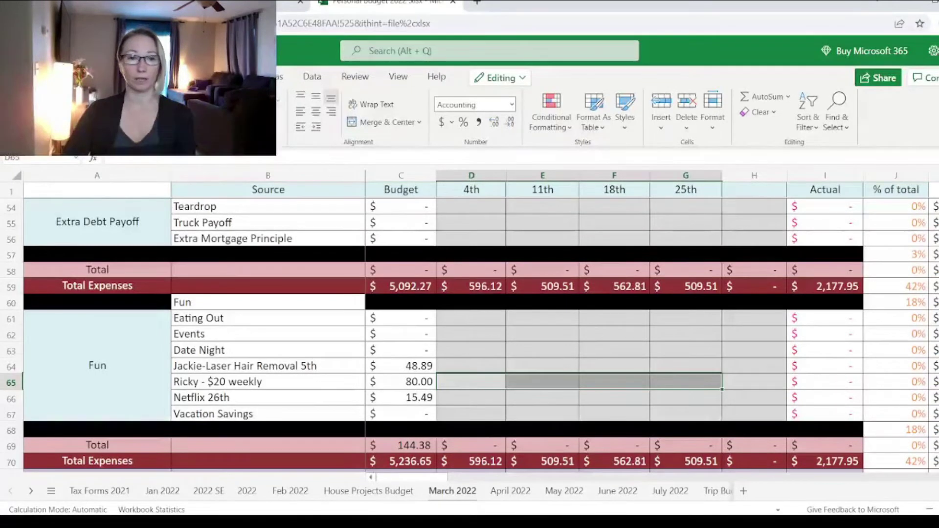
left_click(475, 383)
type("20")
key("Tab")
type("20")
key("Tab")
type("20")
key("Tab")
type("20")
key("Tab")
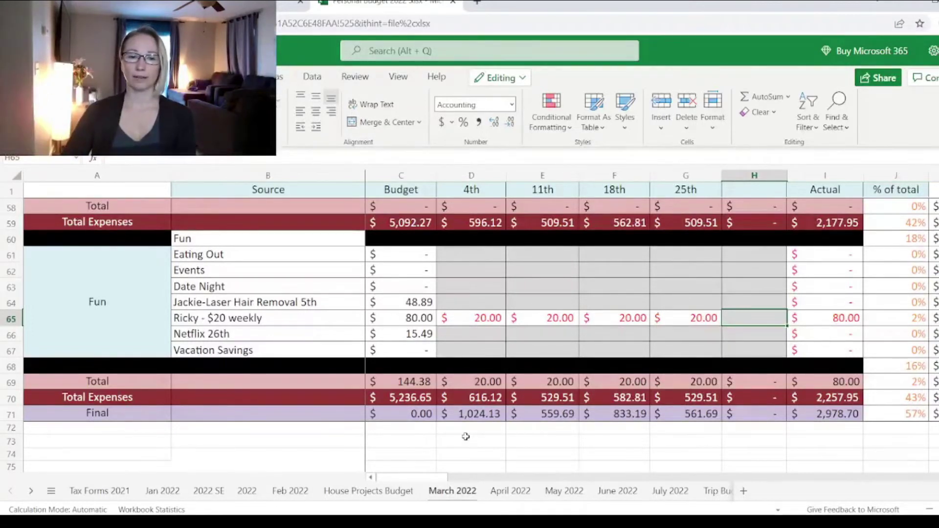
- Enter 50.00 for both Arcadia and Ellsa in the 18th paycheck column
scroll(465, 437, "up", 4)
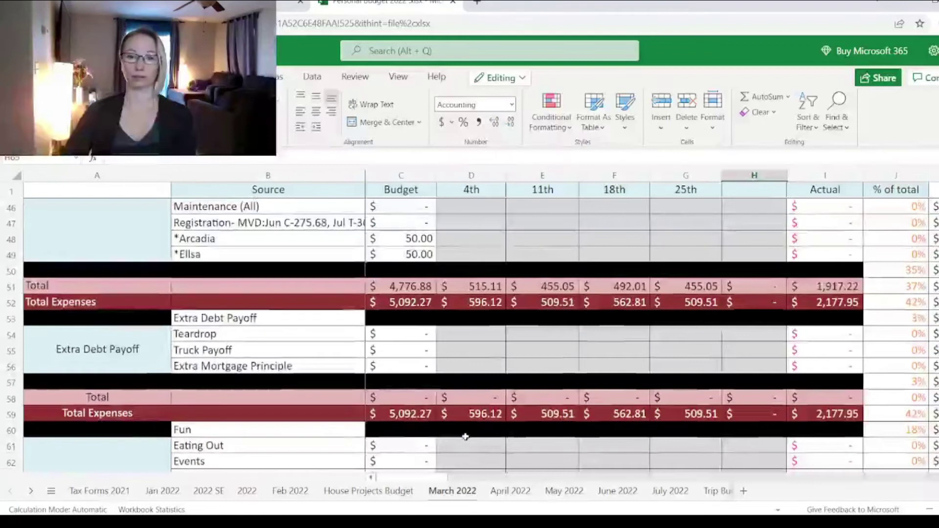
scroll(465, 436, "up", 4)
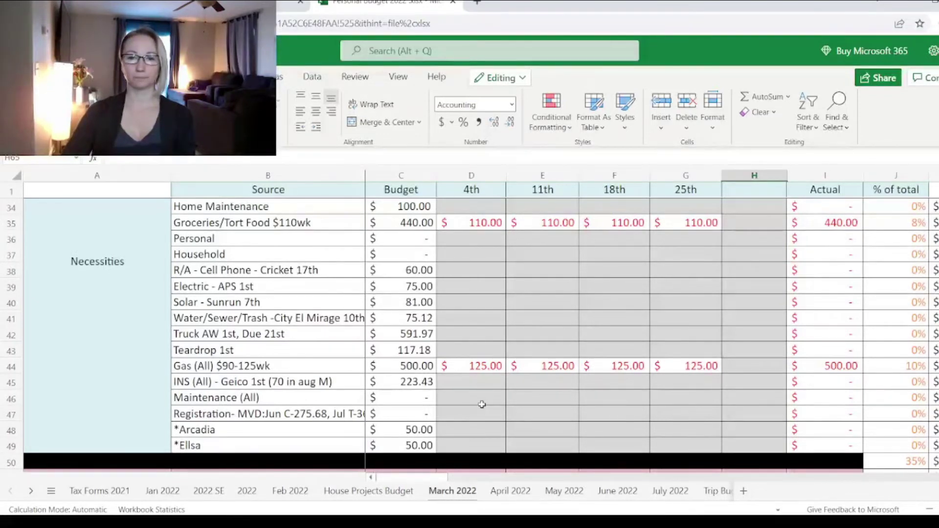
scroll(482, 404, "down", 2)
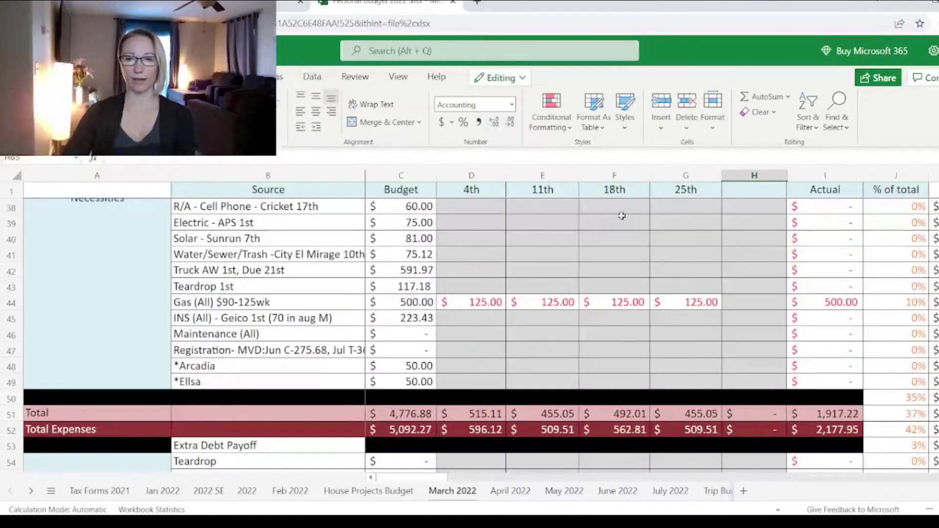
left_click(616, 368)
left_click_drag(615, 374, 615, 382)
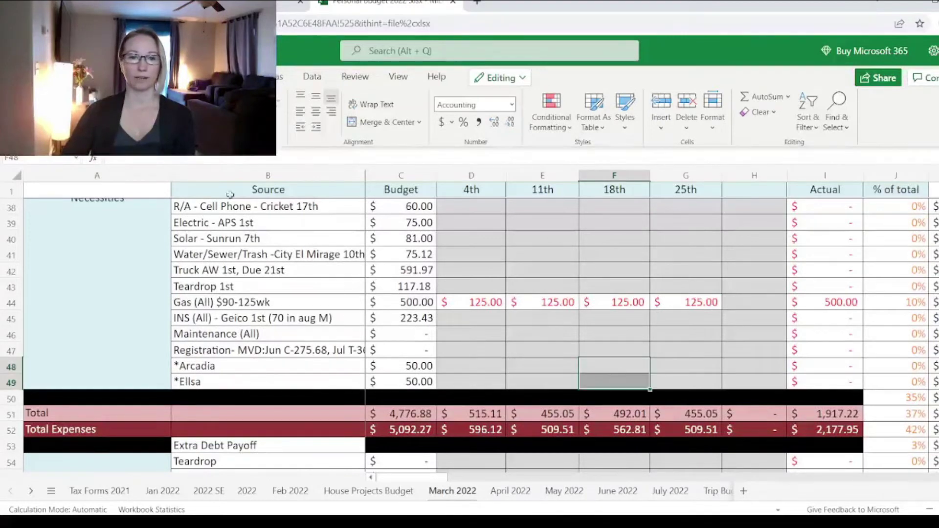
left_click(615, 365)
type("50")
key("Return")
type("50")
key("Up")
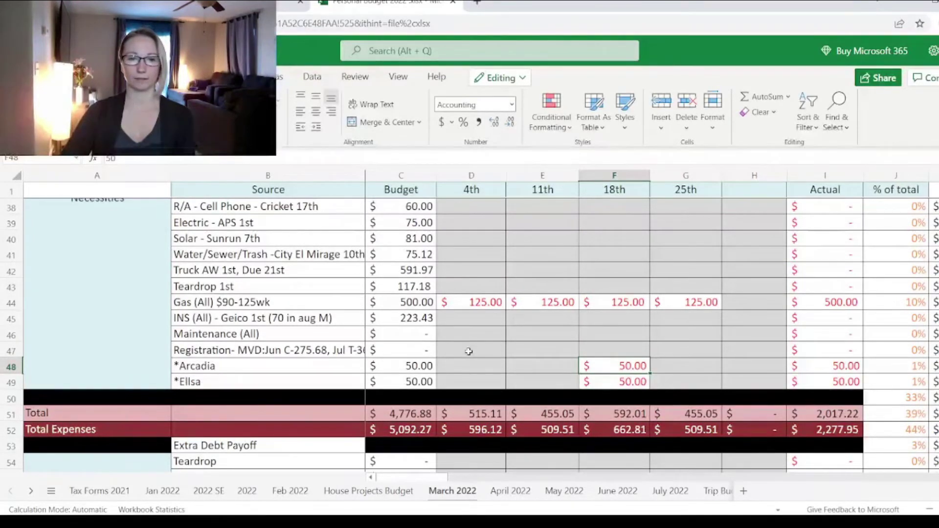
left_click(469, 351)
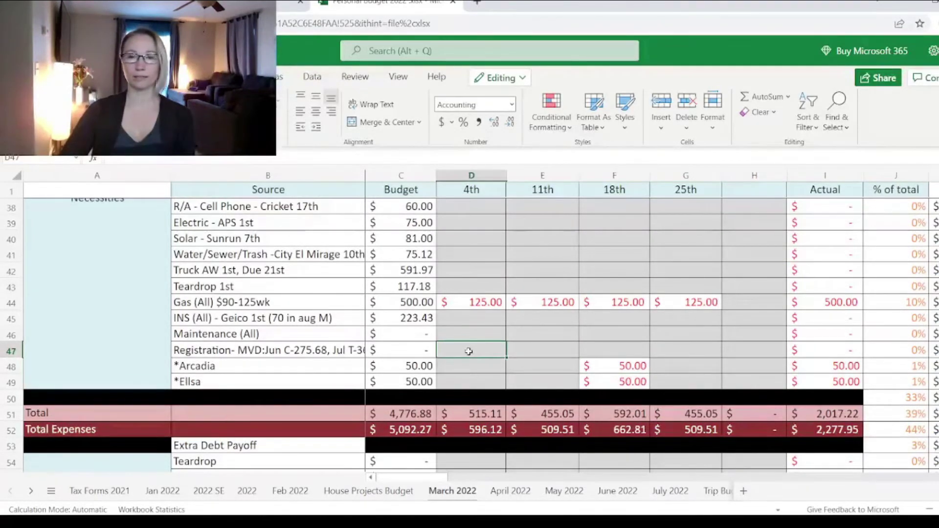
left_click(470, 371)
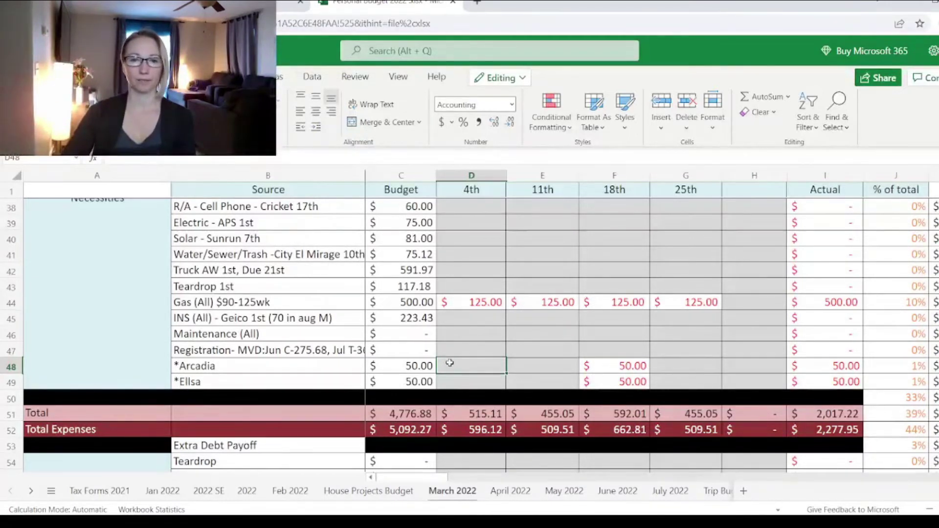
- Read the 4th's Final balance and enter 1,024.13 as its Mortgage amount
scroll(449, 362, "up", 3)
scroll(449, 363, "up", 2)
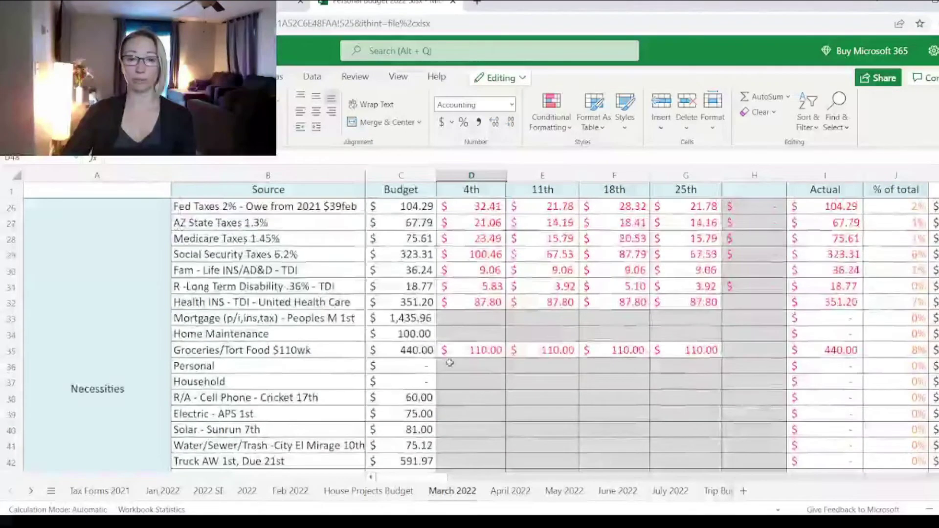
left_click(457, 322)
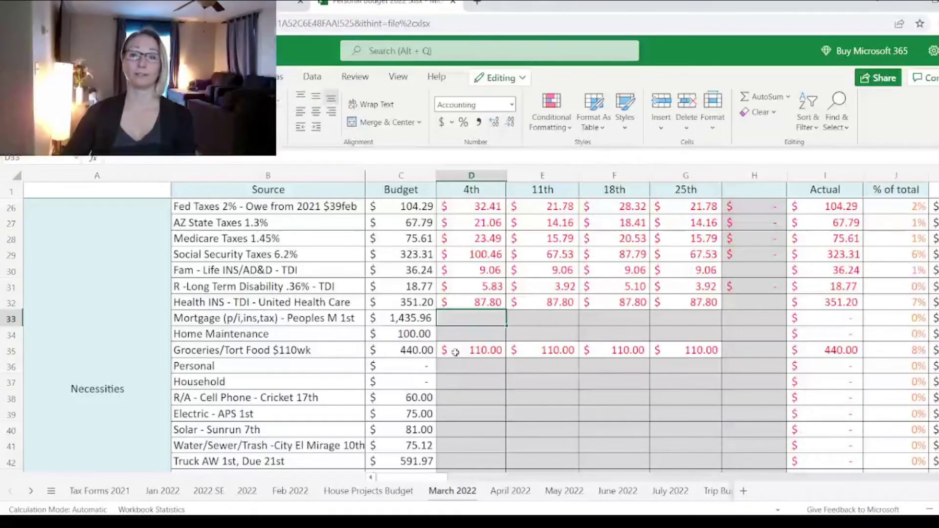
scroll(455, 353, "down", 2)
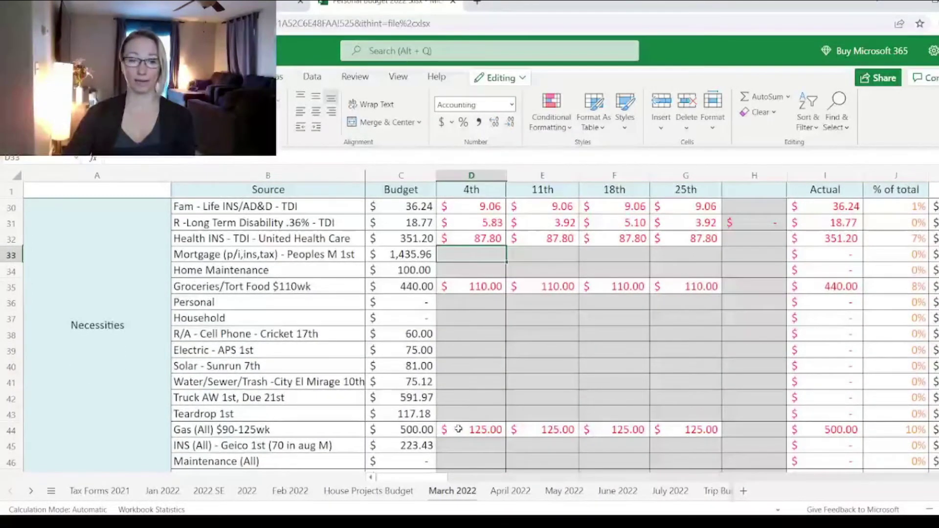
scroll(451, 436, "up", 2)
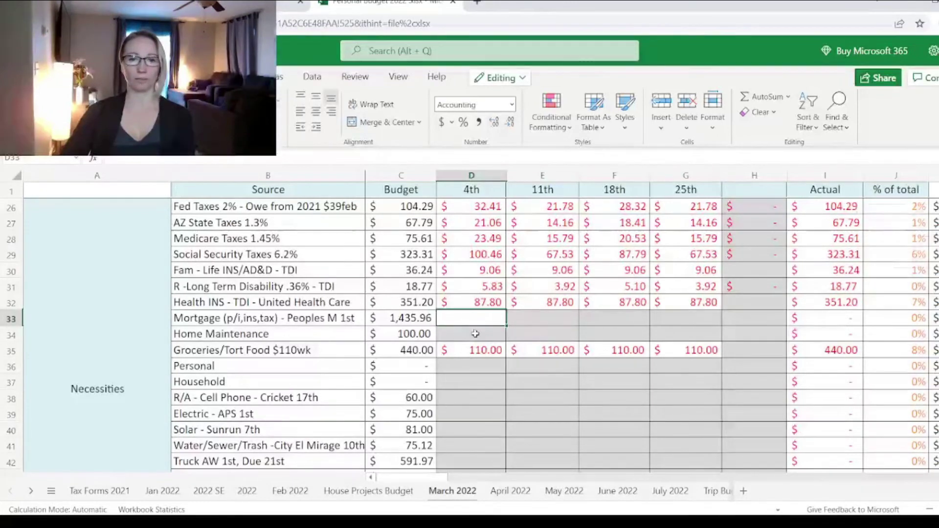
scroll(475, 334, "up", 7)
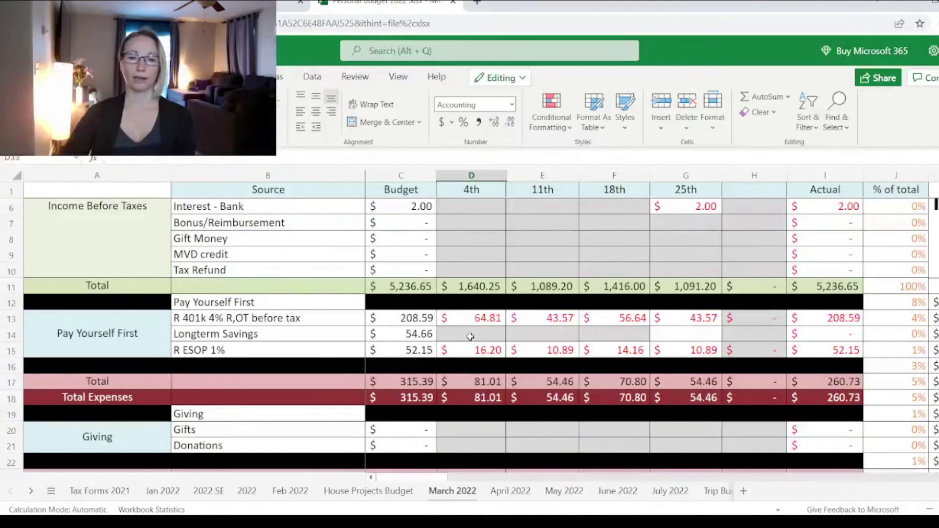
scroll(470, 336, "down", 7)
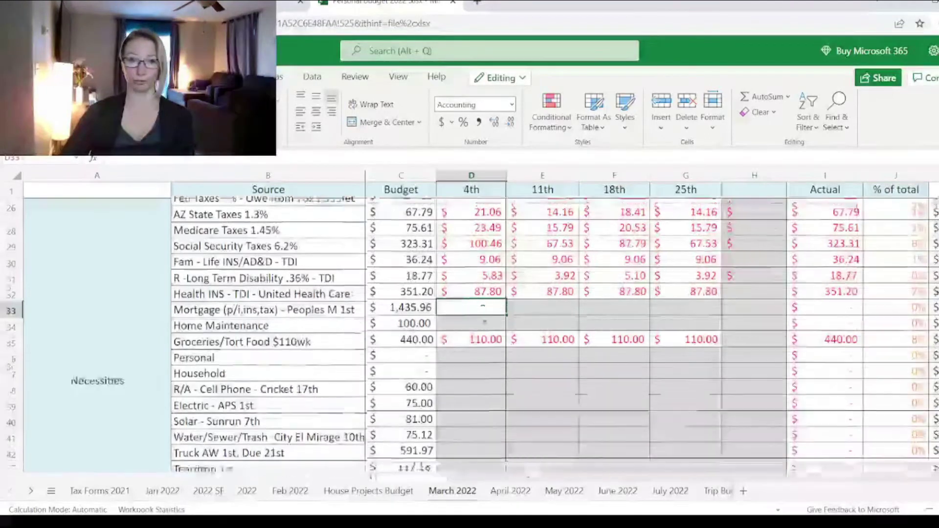
scroll(483, 317, "down", 10)
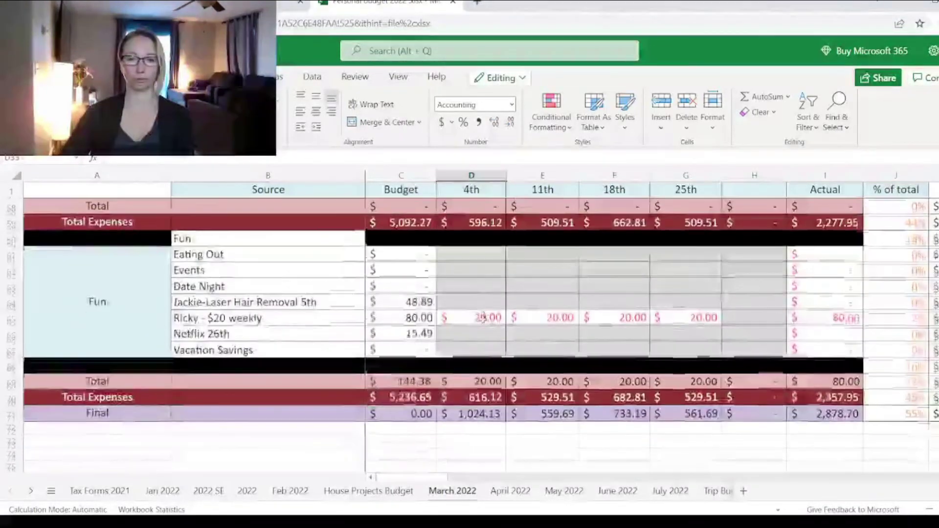
scroll(483, 317, "up", 3)
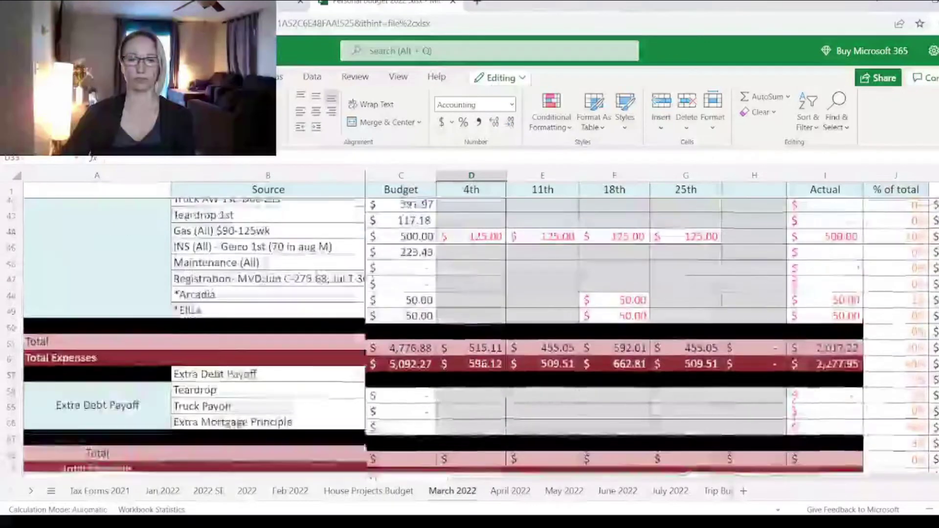
scroll(483, 318, "up", 4)
scroll(483, 318, "down", 10)
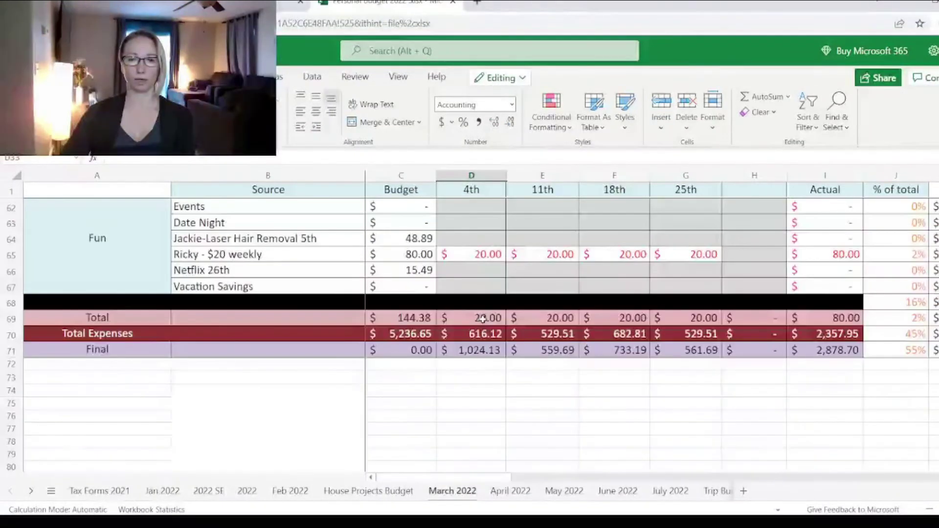
scroll(483, 318, "up", 10)
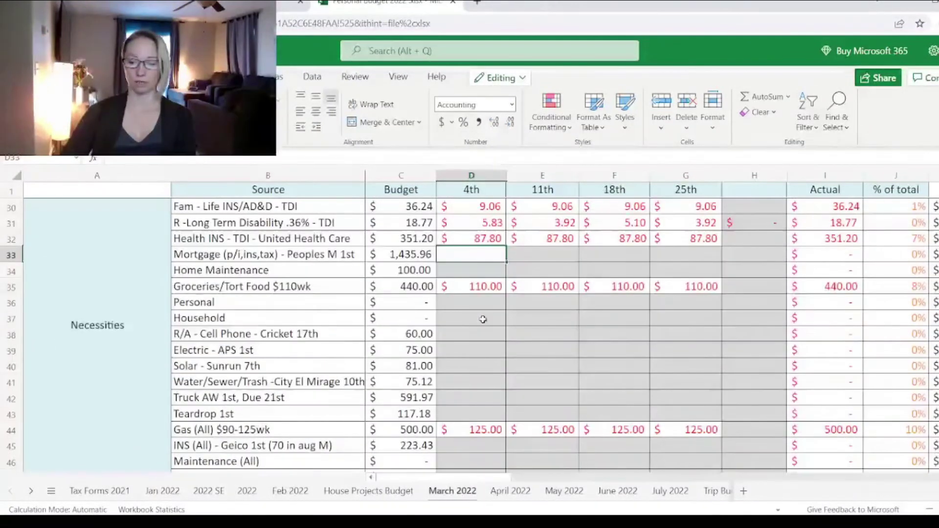
type("1,024.13")
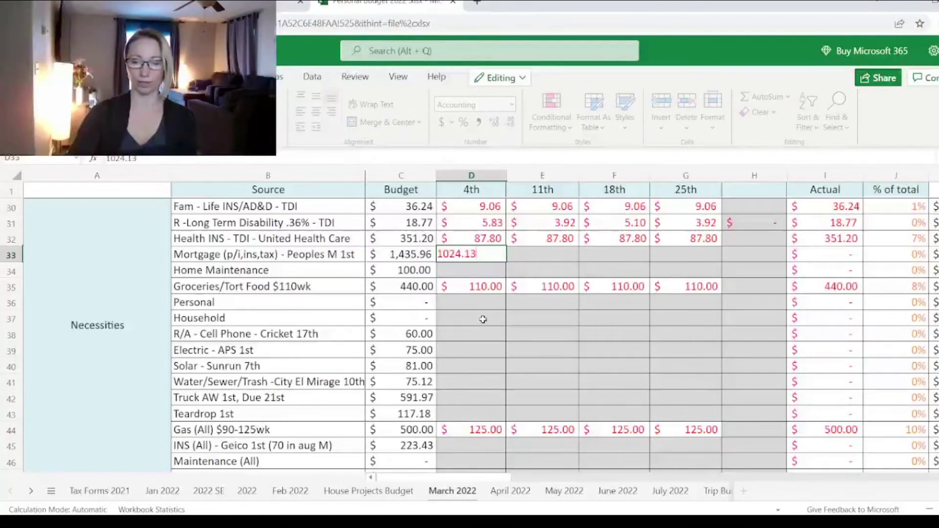
key("Tab")
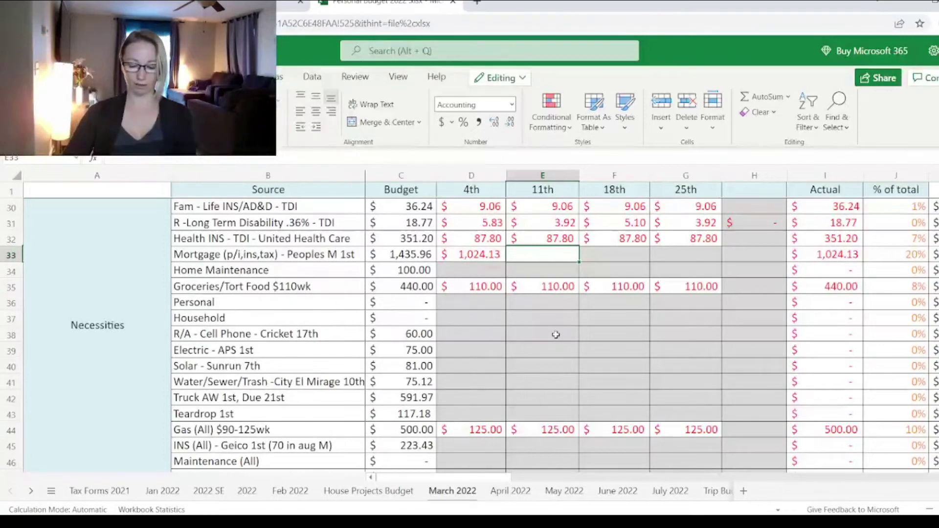
- Enter 411.83 on the 11th paycheck's Mortgage row and recheck the 4th's amount
scroll(556, 335, "down", 10)
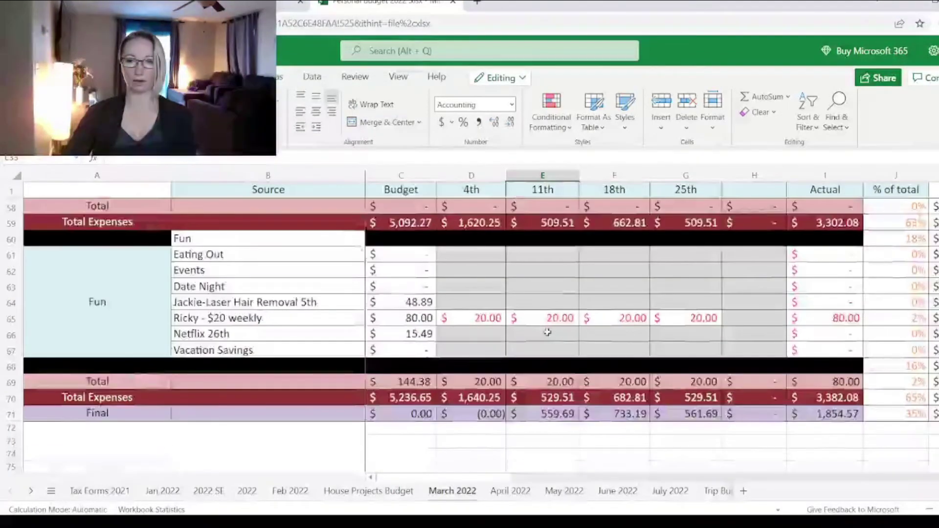
scroll(547, 332, "up", 10)
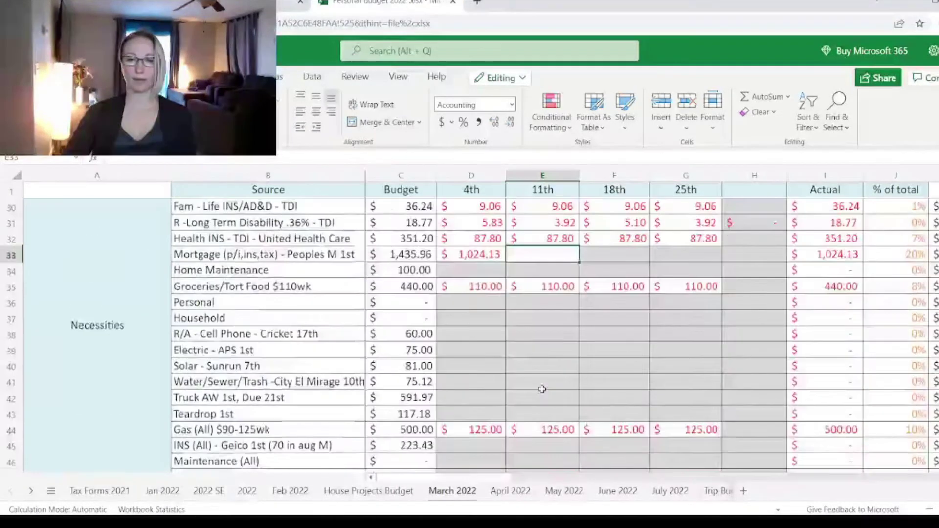
scroll(542, 389, "up", 3)
type("4")
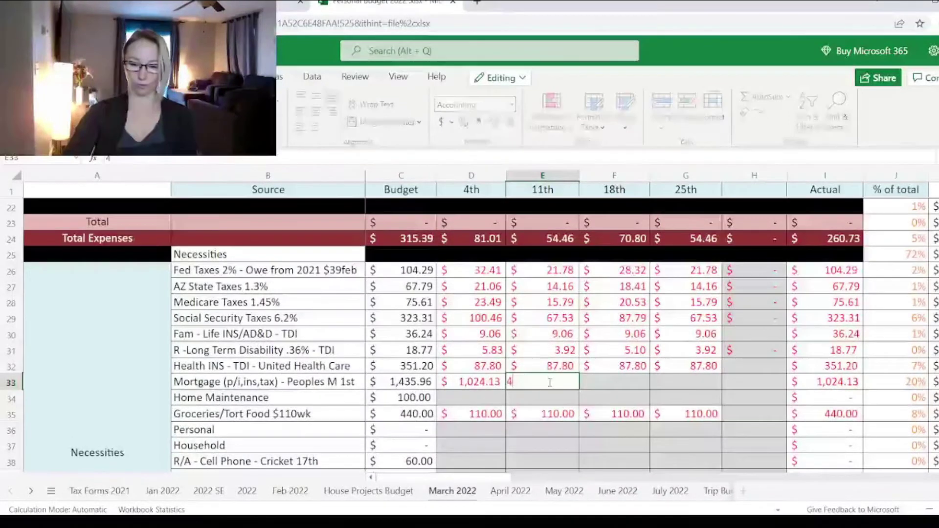
type("11.83")
key("Tab")
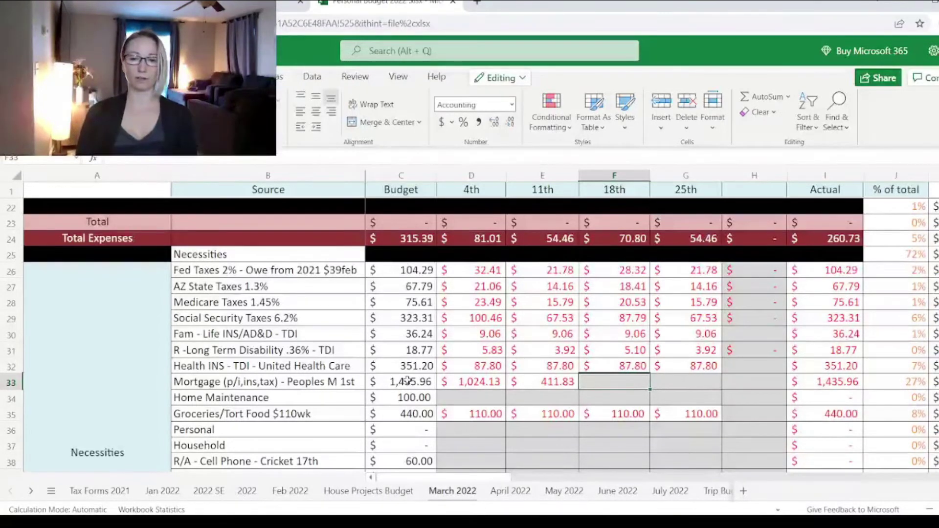
left_click(482, 385)
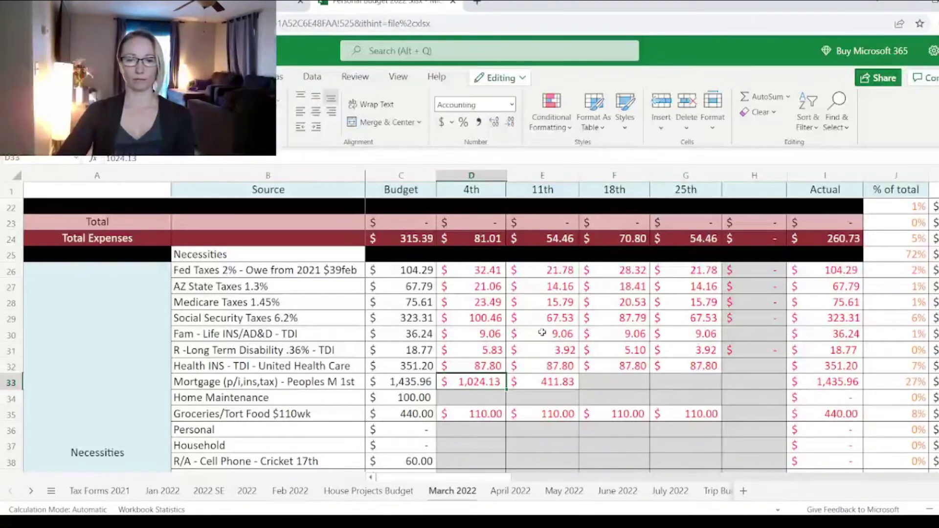
scroll(542, 332, "down", 1)
scroll(542, 332, "down", 1)
scroll(542, 332, "down", 1)
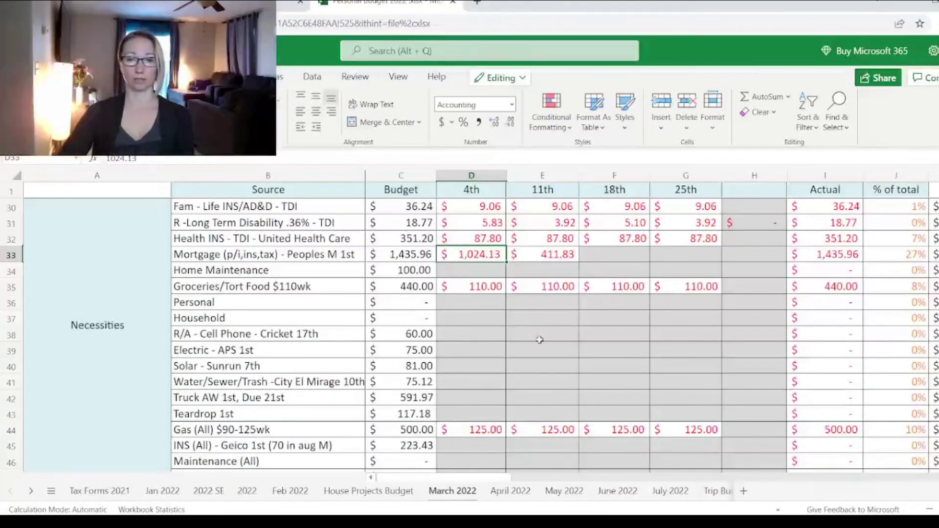
- Enter 75 for Electric on the 11th paycheck
left_click(533, 352)
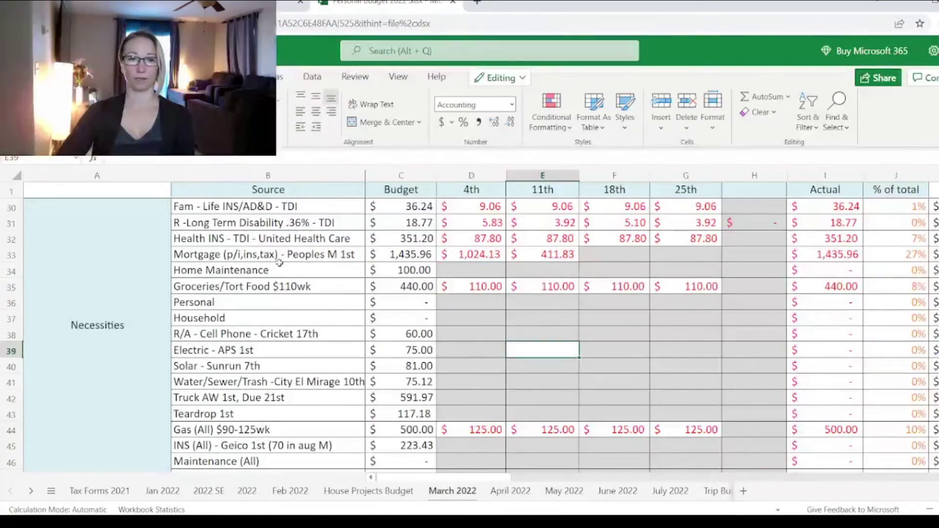
type("75")
key("Return")
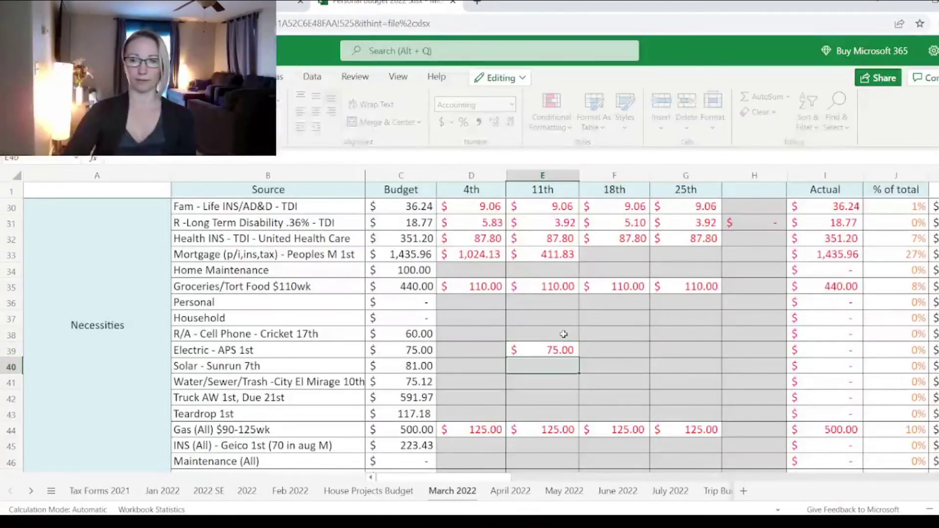
- Budget the 15.49 Netflix charge on the 11th paycheck
scroll(534, 334, "down", 8)
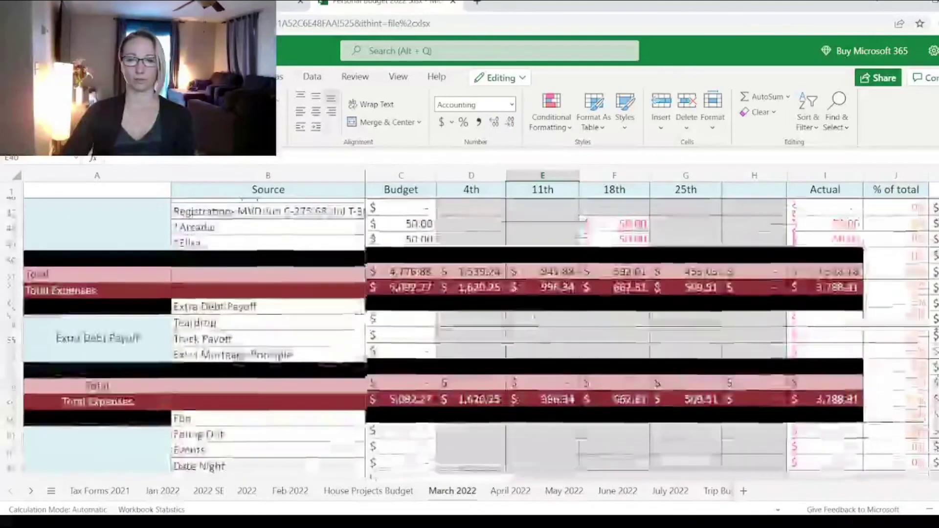
scroll(533, 334, "down", 2)
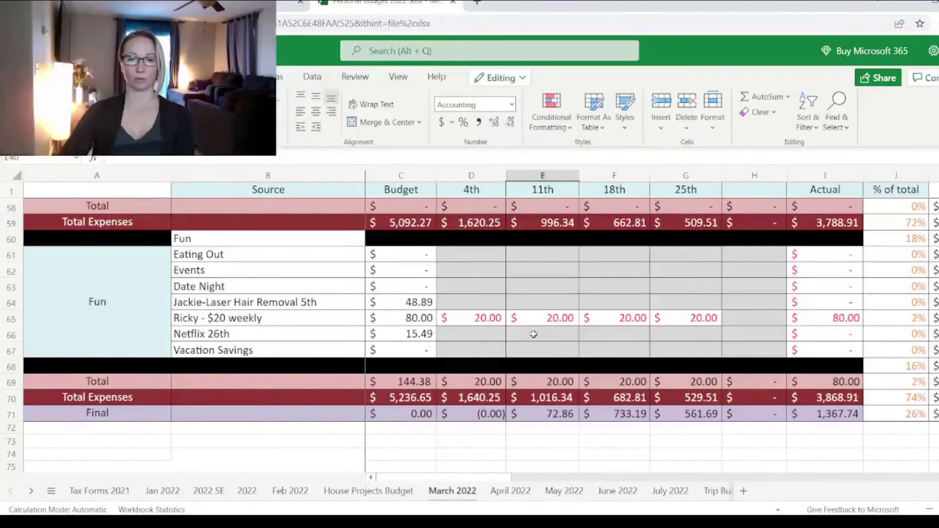
left_click(549, 335)
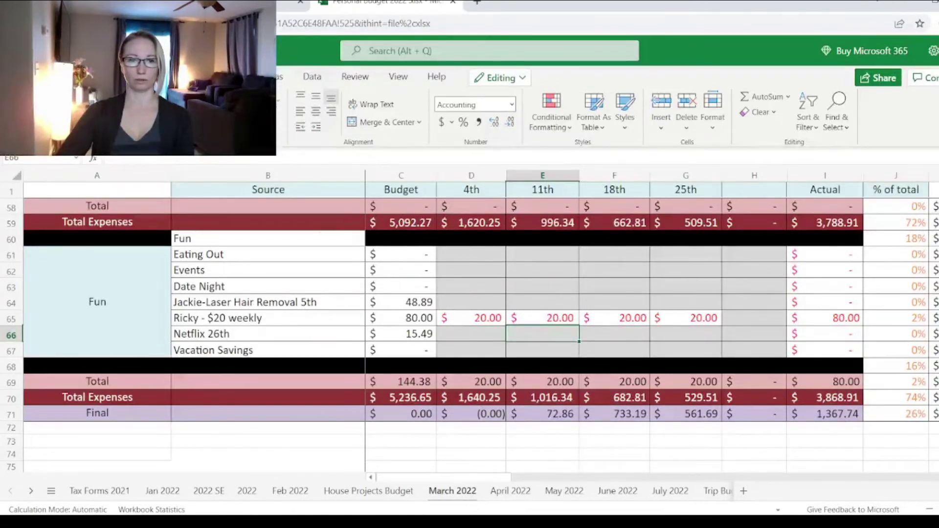
type("15")
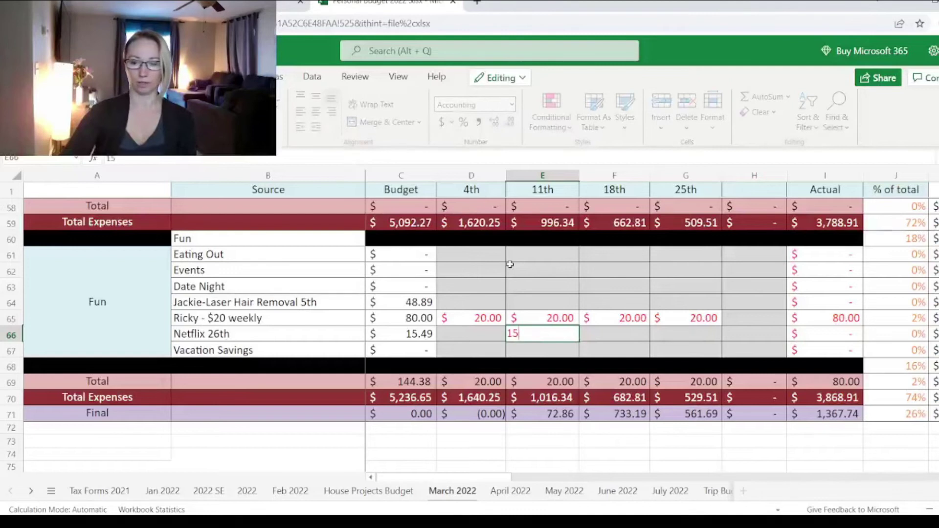
type(".49")
key("Up")
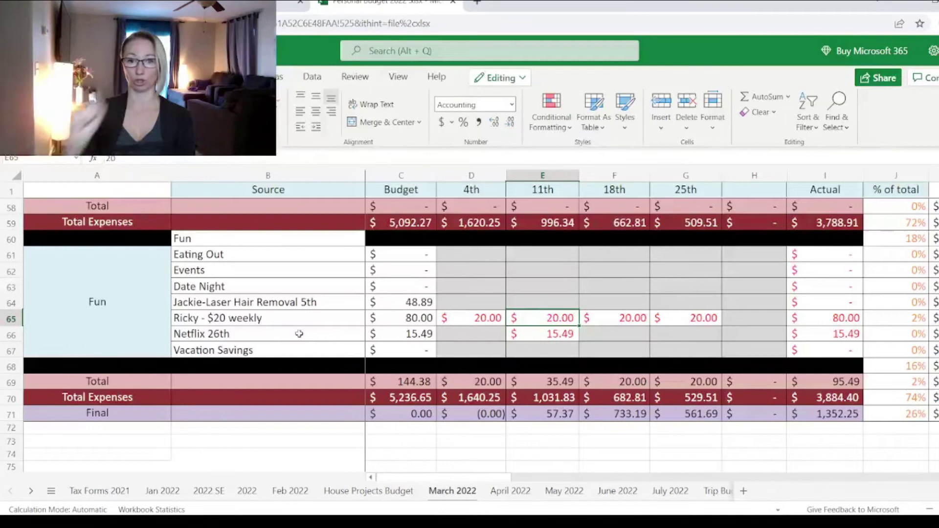
key("ctrl+z")
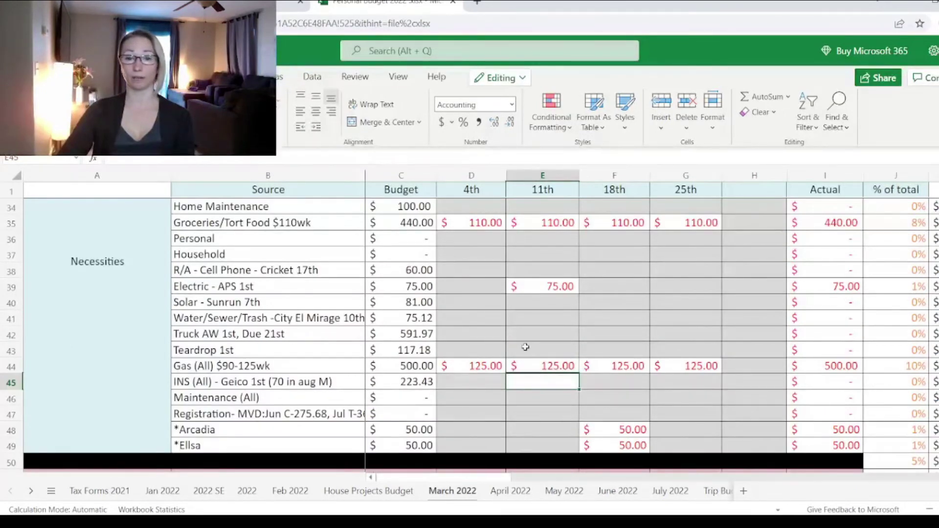
- Enter 57.37 in E45 for the 11th and 166.06 in F45 for the 18th for insurance
scroll(530, 386, "down", 2)
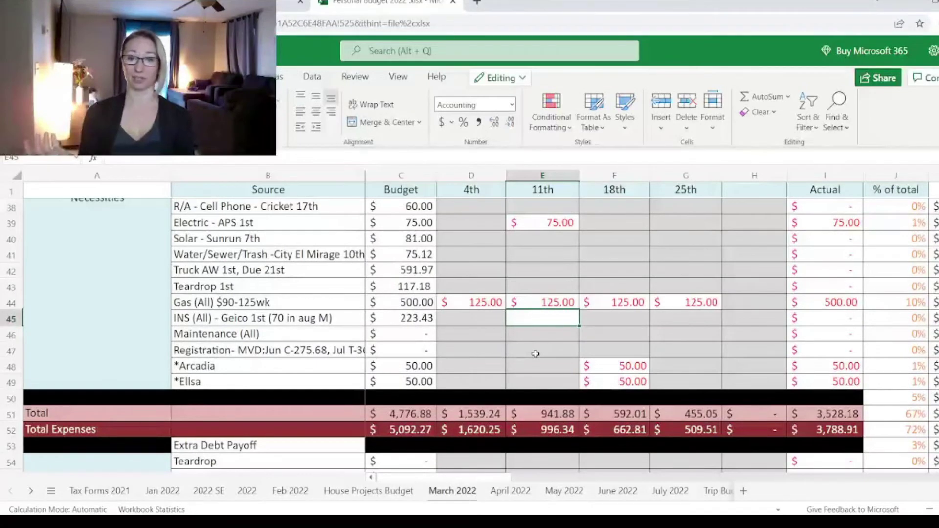
scroll(535, 353, "down", 4)
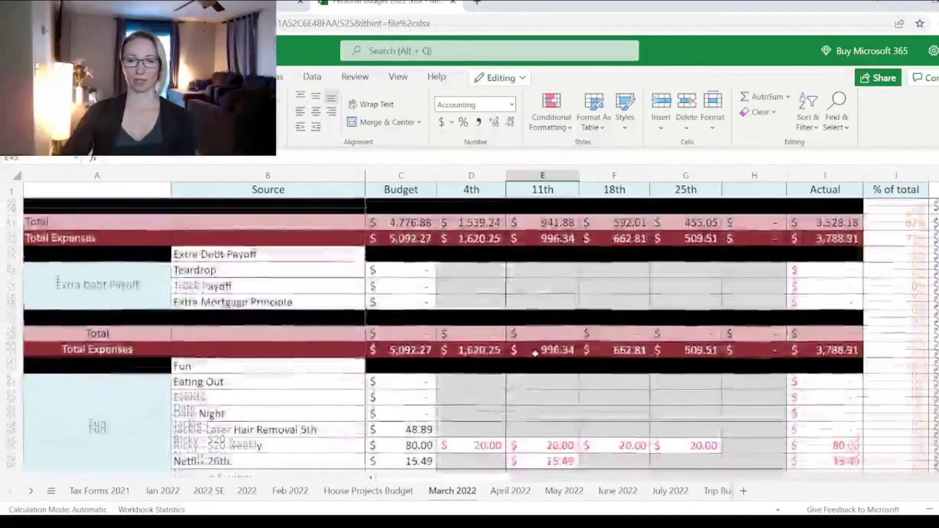
scroll(535, 353, "down", 2)
scroll(536, 355, "up", 8)
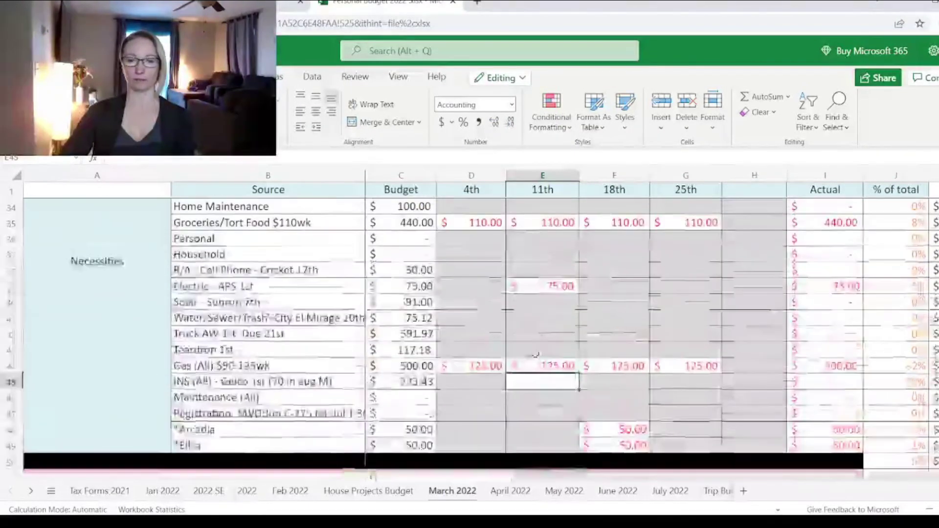
type("57")
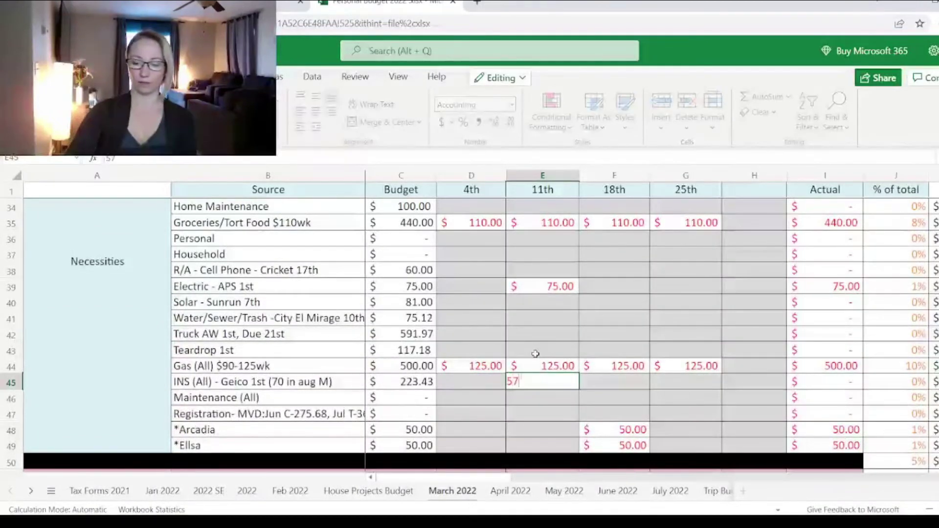
type(".37")
key("Tab")
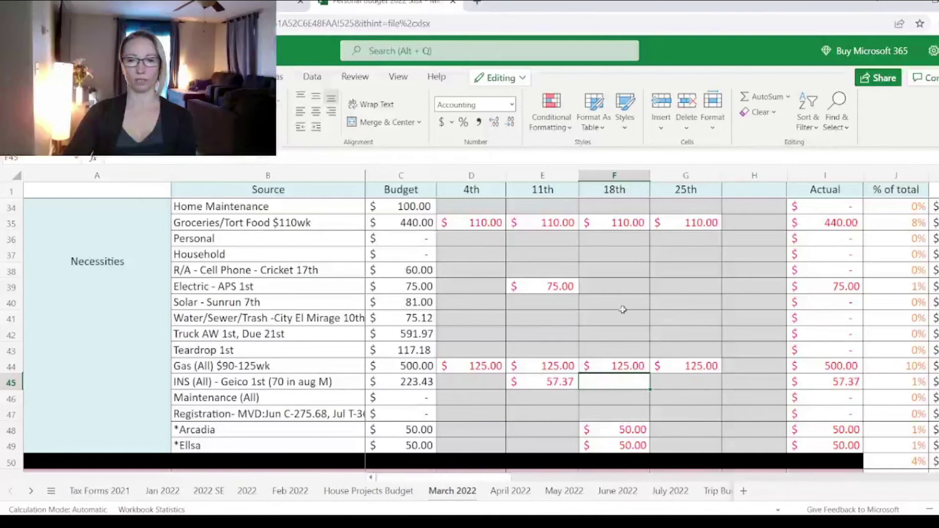
type("166")
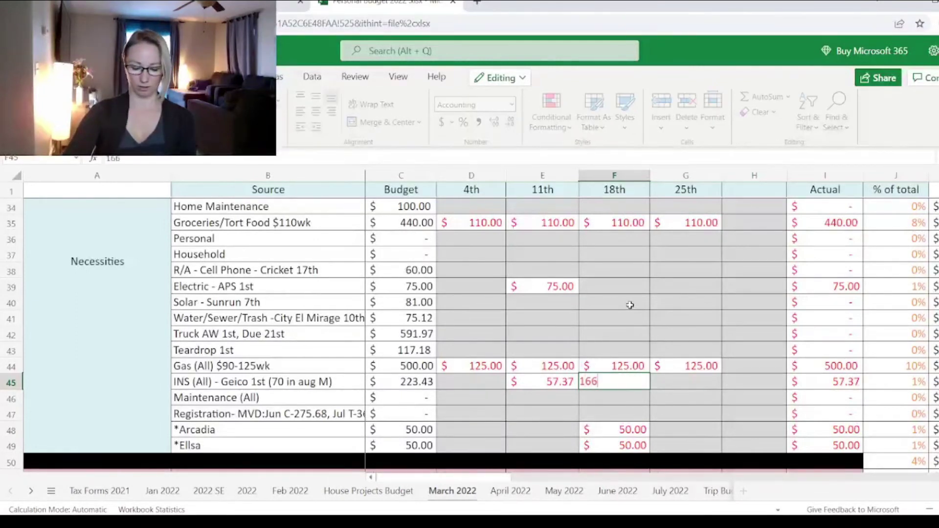
type(".06")
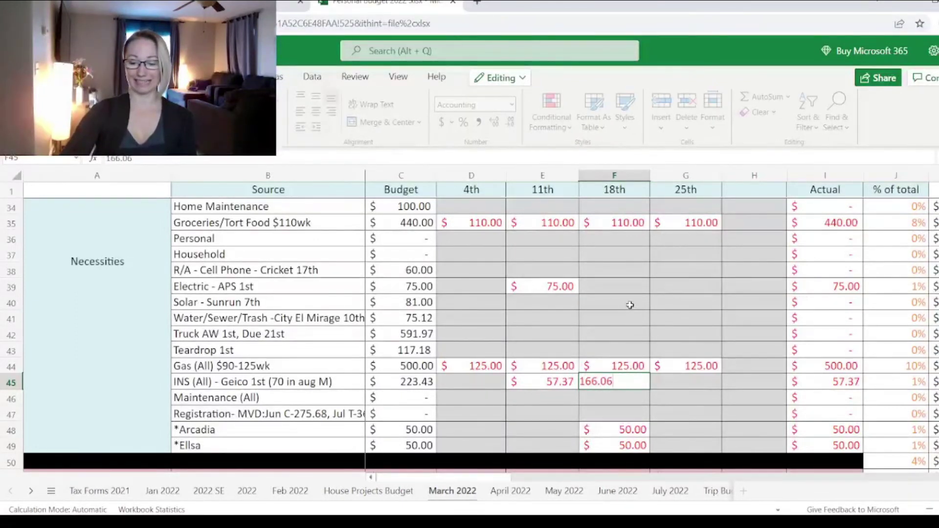
key("Return")
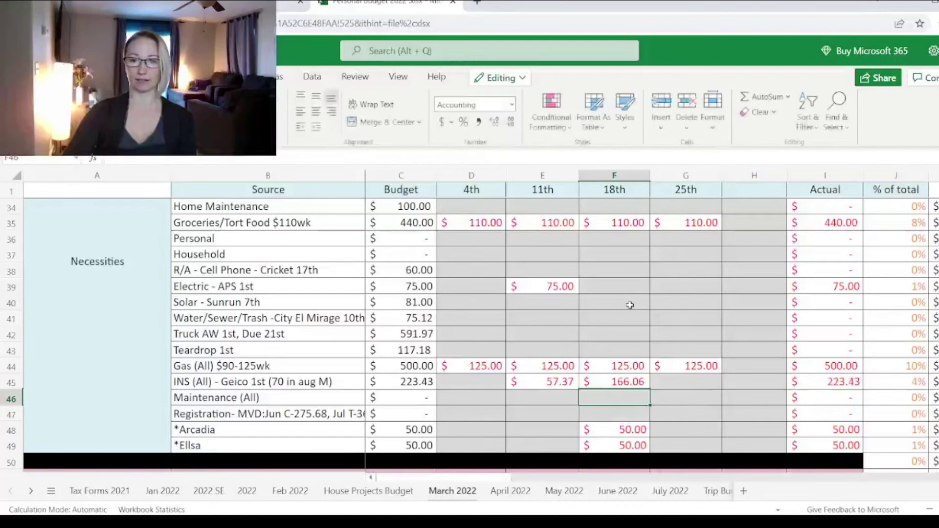
- Verify the insurance row's Actual total of $223.43 and the E45 and F45 amounts
left_click(796, 382)
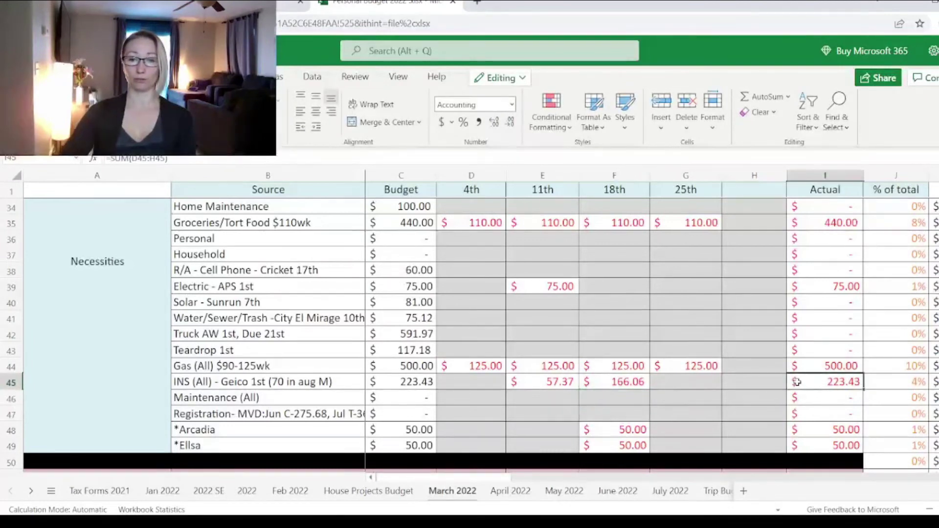
left_click(564, 384)
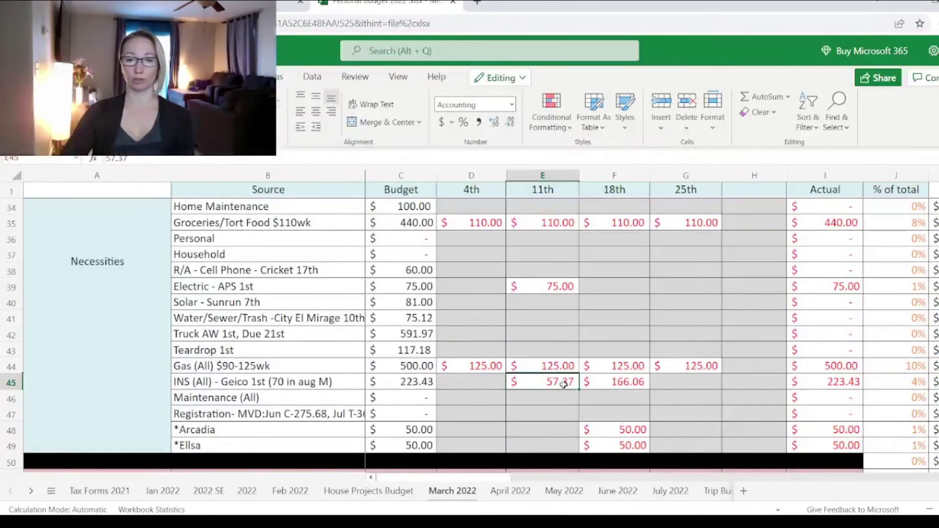
left_click(592, 385)
left_click(555, 385)
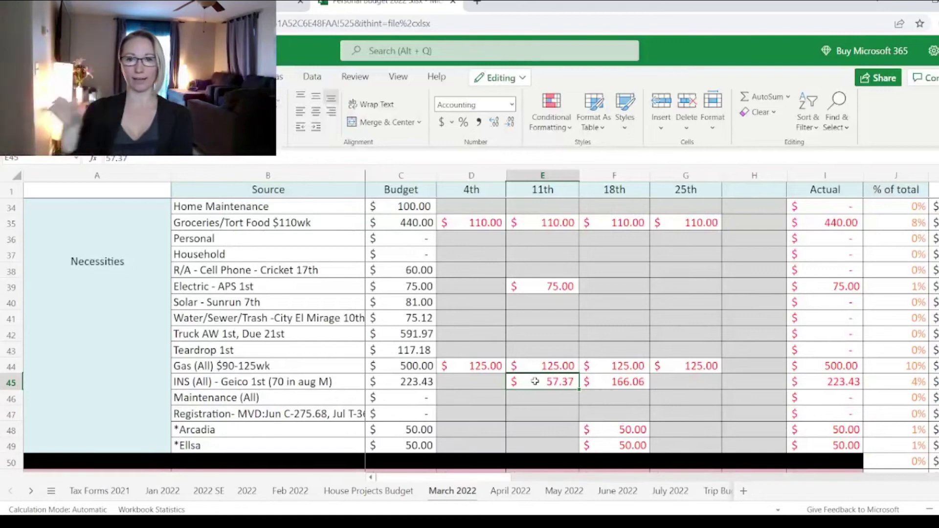
- Enter Teardrop's 117.18 in F43 under the 18th
scroll(612, 335, "down", 5)
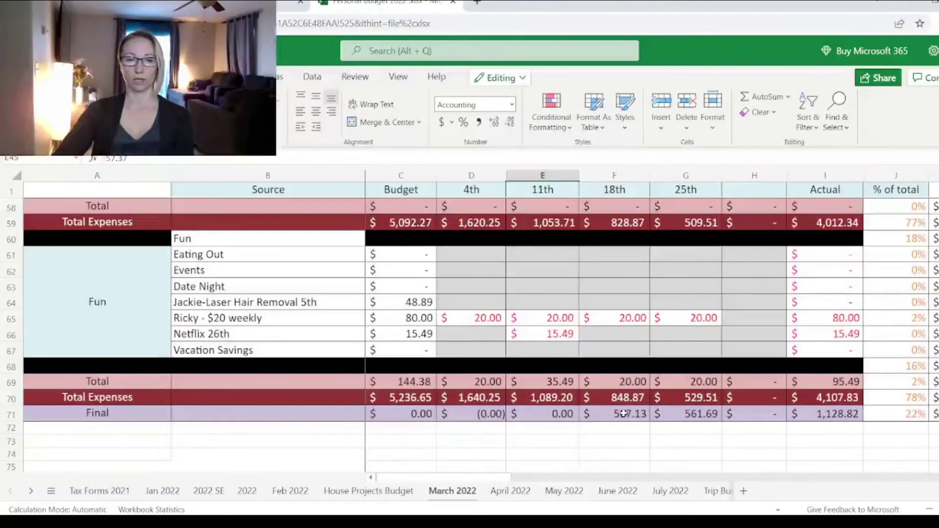
scroll(622, 414, "up", 5)
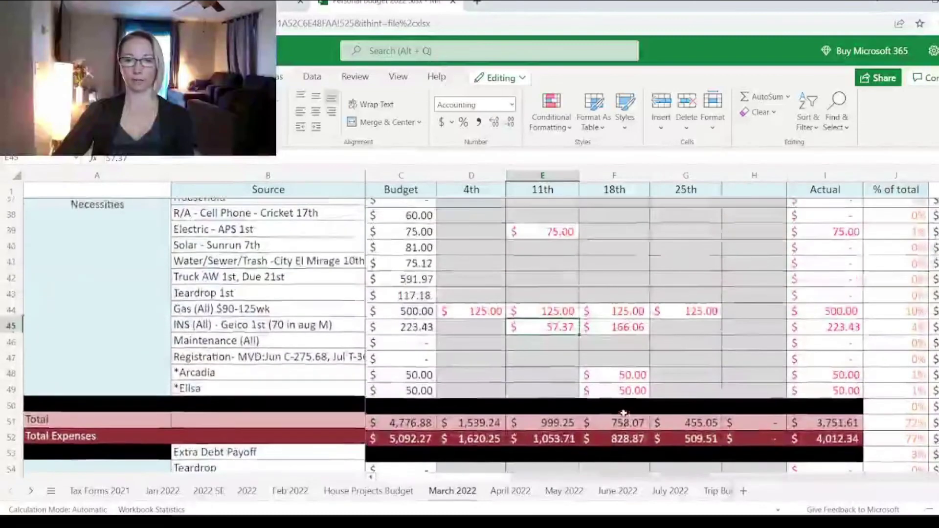
scroll(623, 414, "up", 1)
left_click(627, 348)
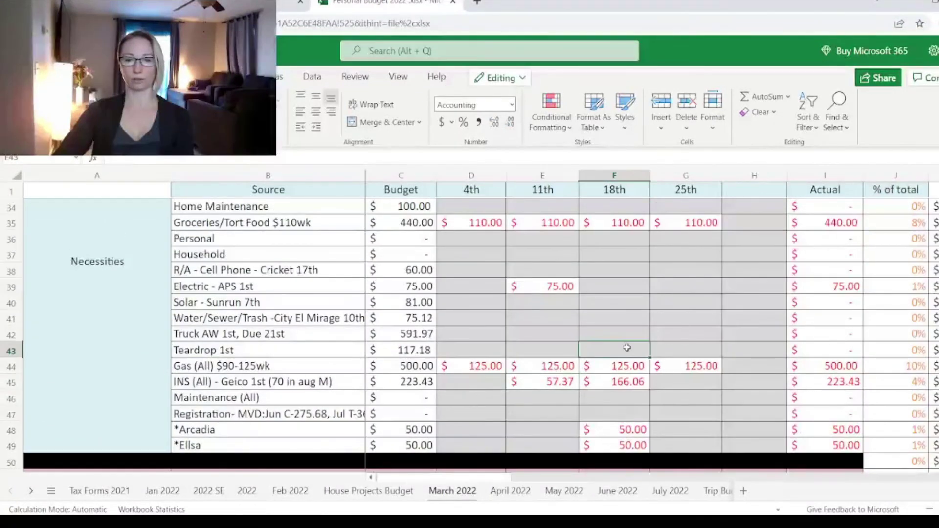
type("117")
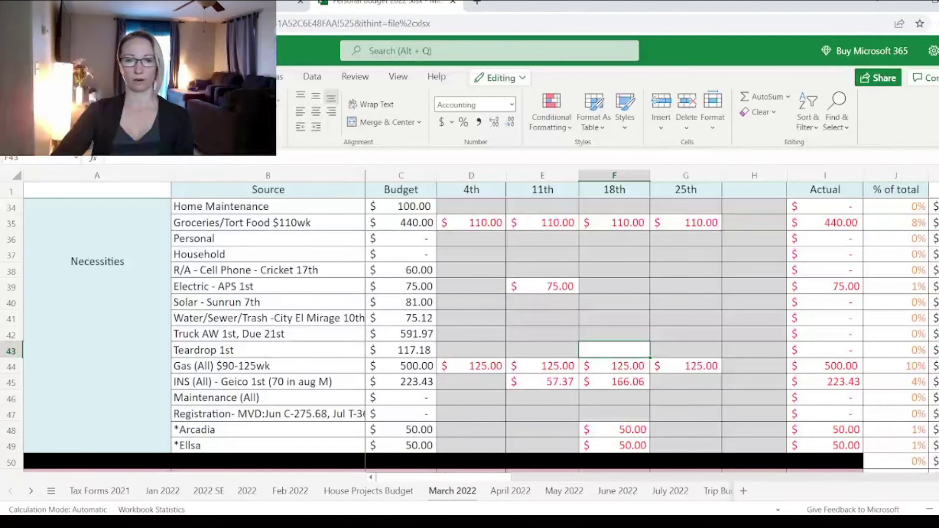
type(".1")
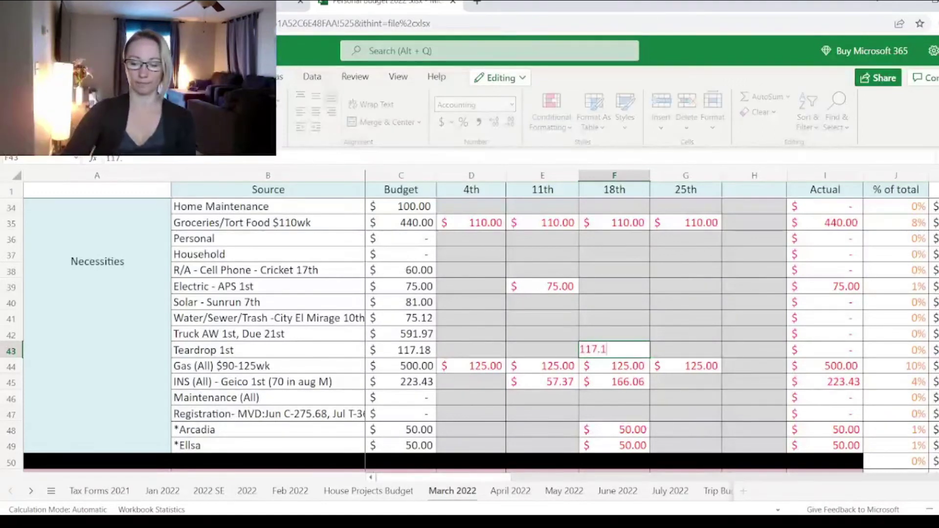
type("8")
key("Up")
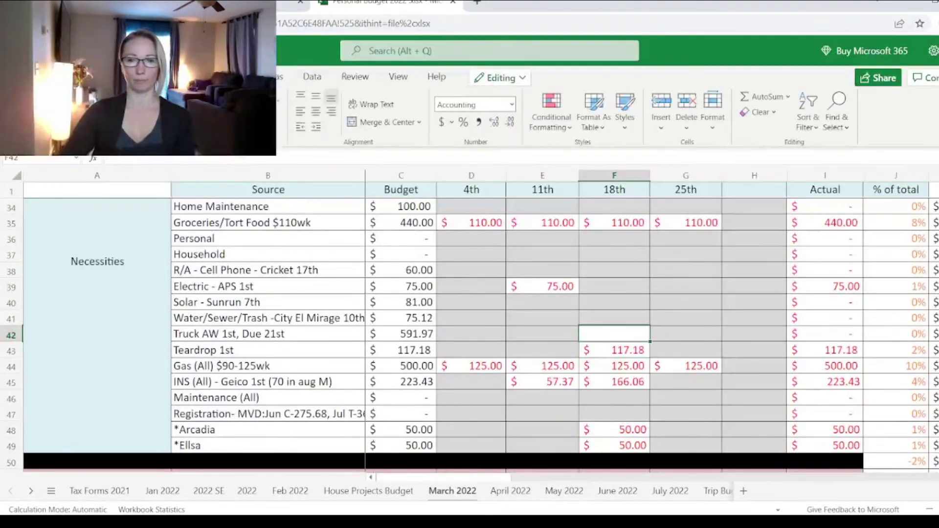
- Split the truck payment into 449.95 in F42 (18th) and 142.02 in G42 (25th)
left_click(664, 332)
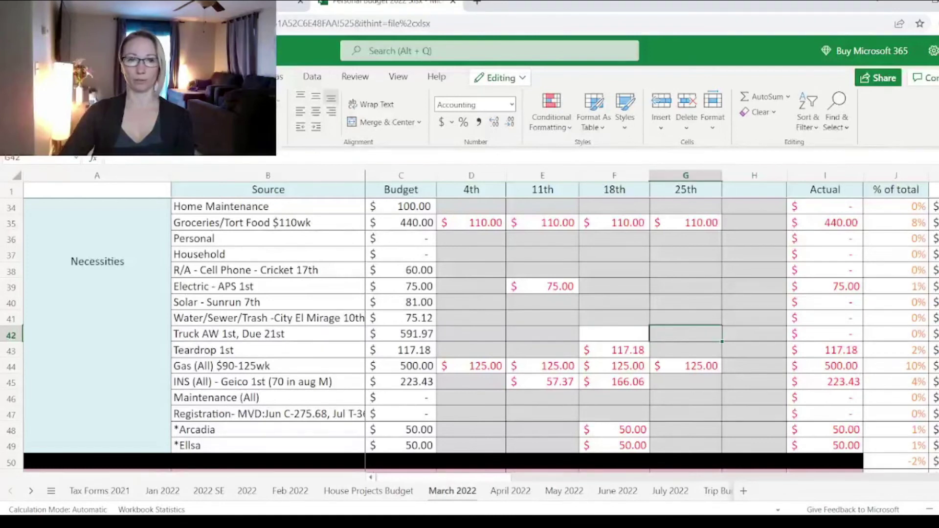
left_click(619, 334)
scroll(620, 334, "down", 8)
scroll(619, 334, "up", 7)
key("Right")
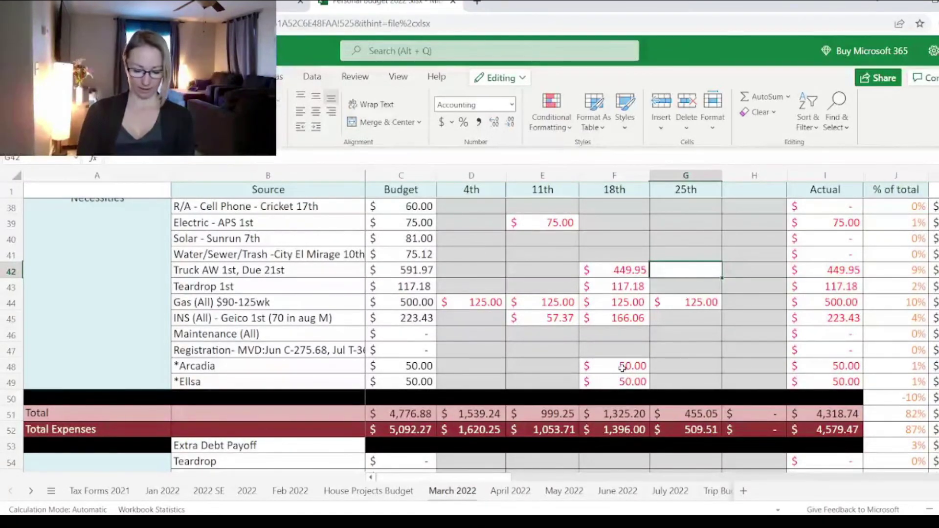
type("142")
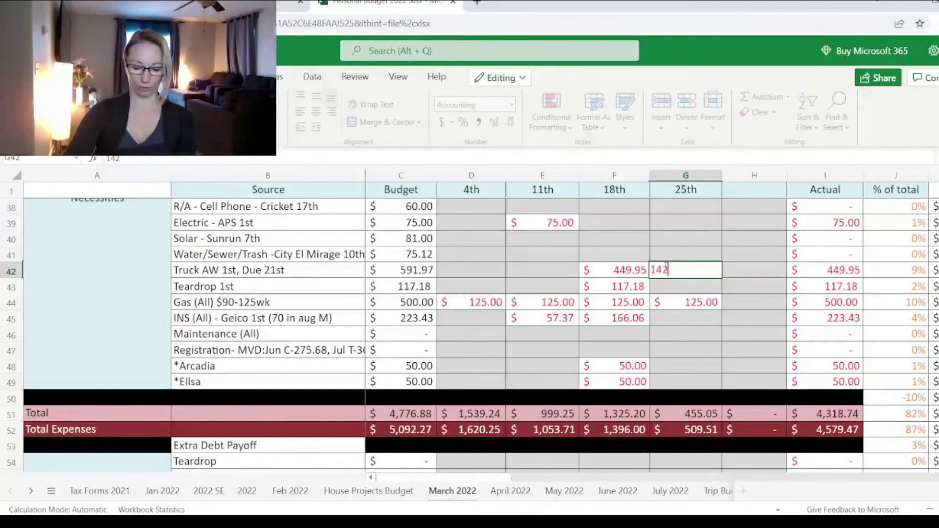
type(".02")
key("Tab")
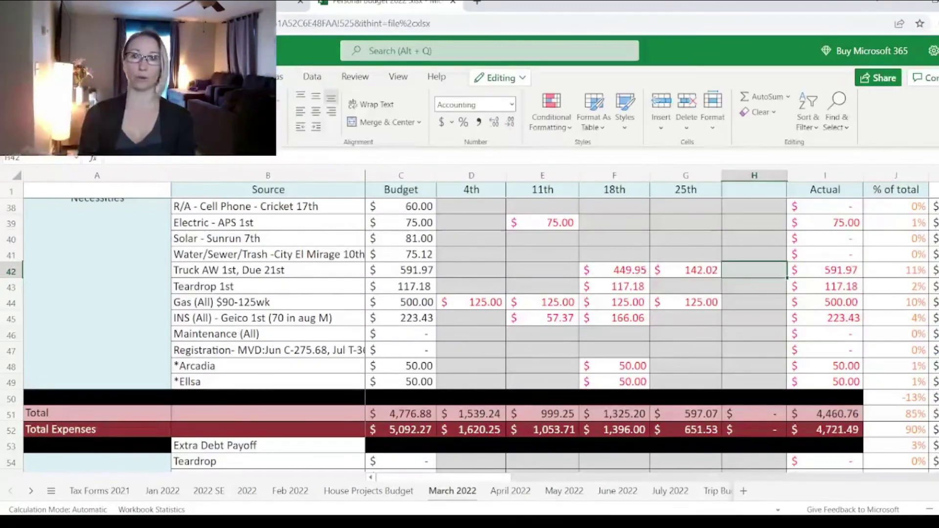
left_click(659, 270)
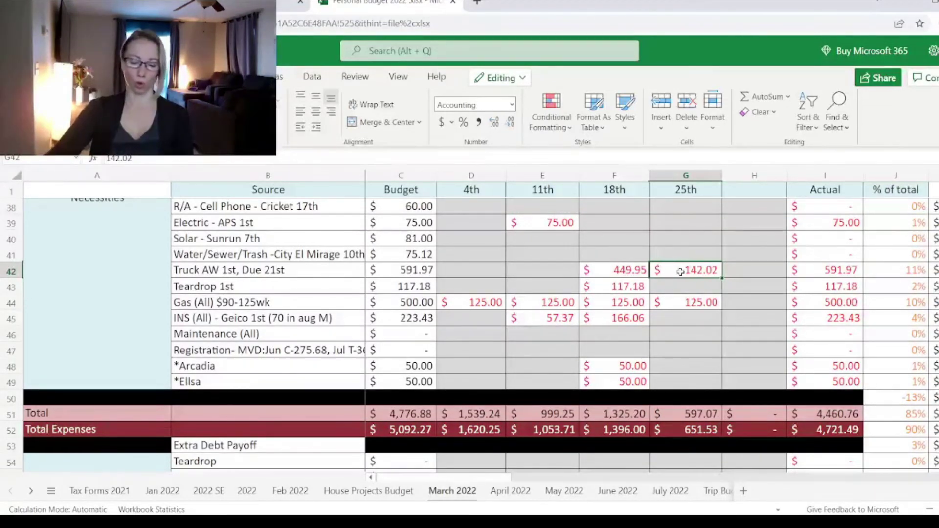
left_click(683, 287)
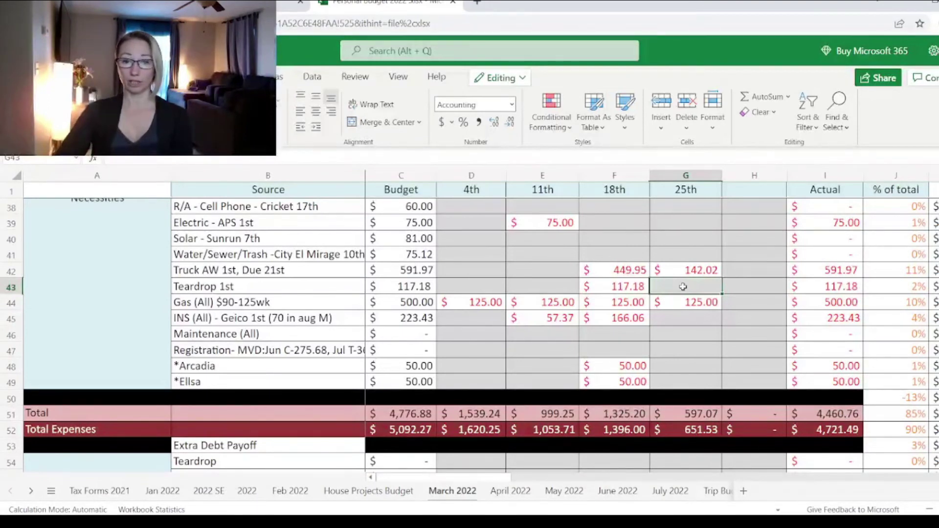
- Enter 48.89 for laser hair removal in G64 under the 25th
scroll(684, 287, "down", 5)
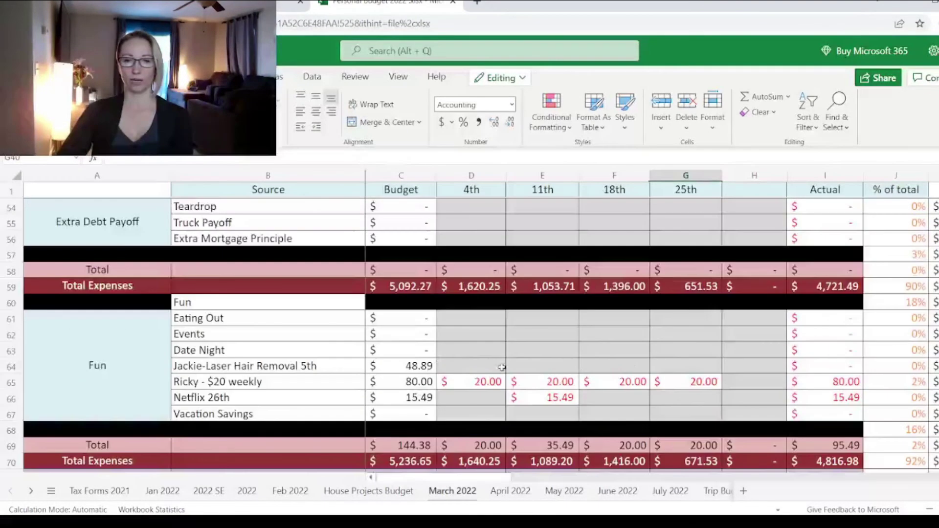
left_click(666, 366)
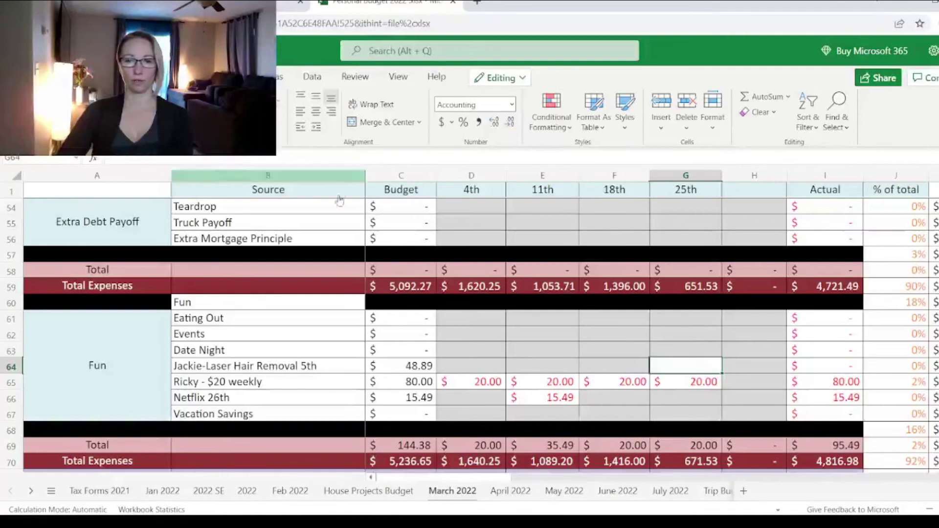
type("48.89")
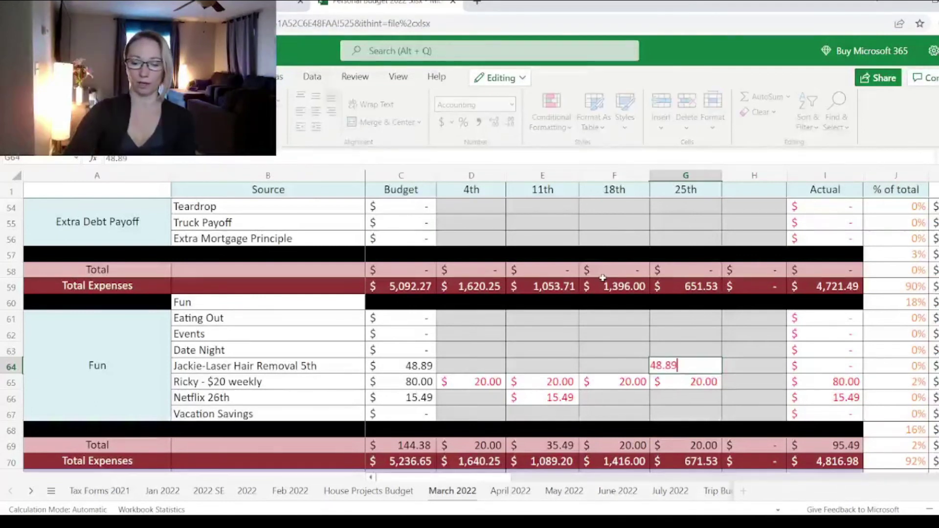
key("Up")
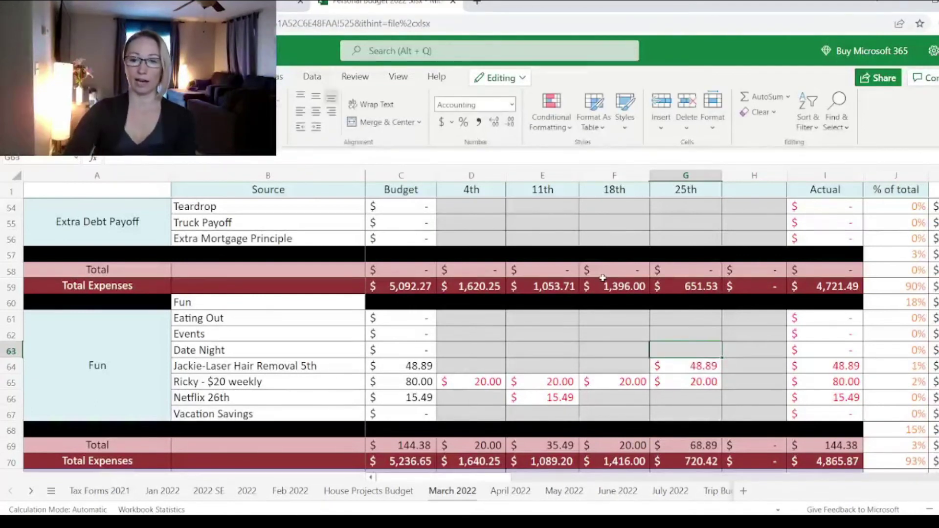
left_click(686, 368)
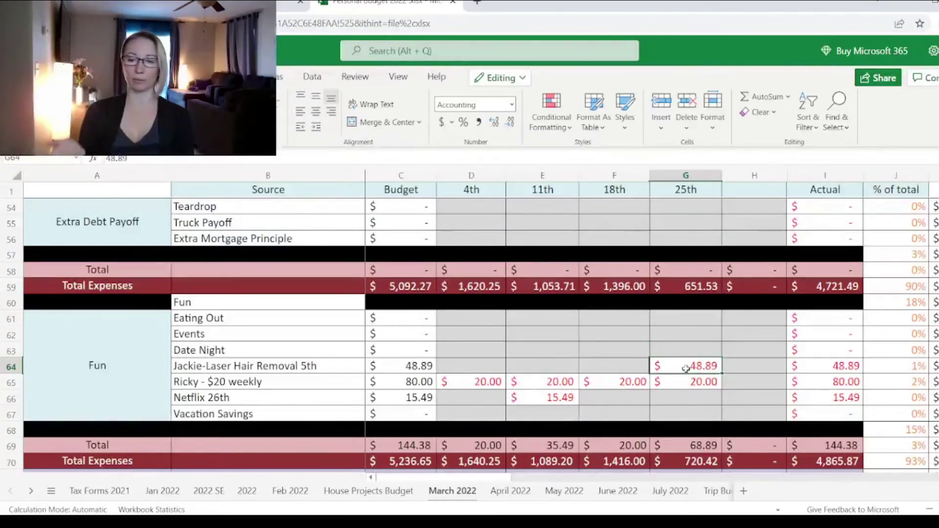
- Enter 81 for Solar in G40 under the 25th
scroll(685, 368, "down", 2)
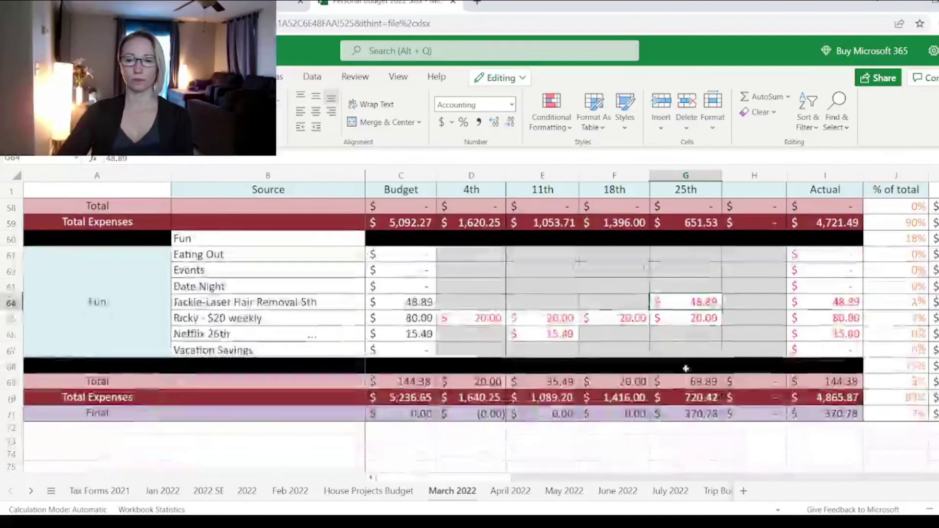
scroll(686, 368, "up", 5)
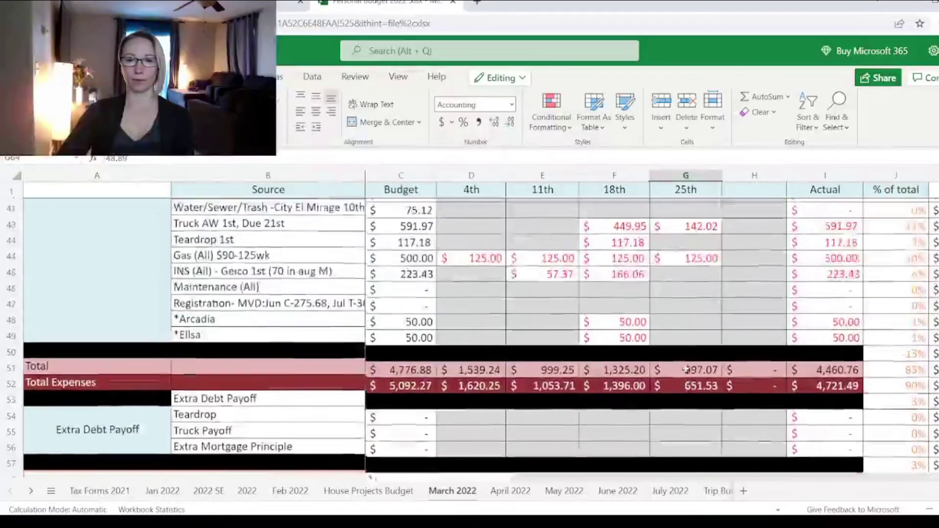
scroll(686, 370, "up", 3)
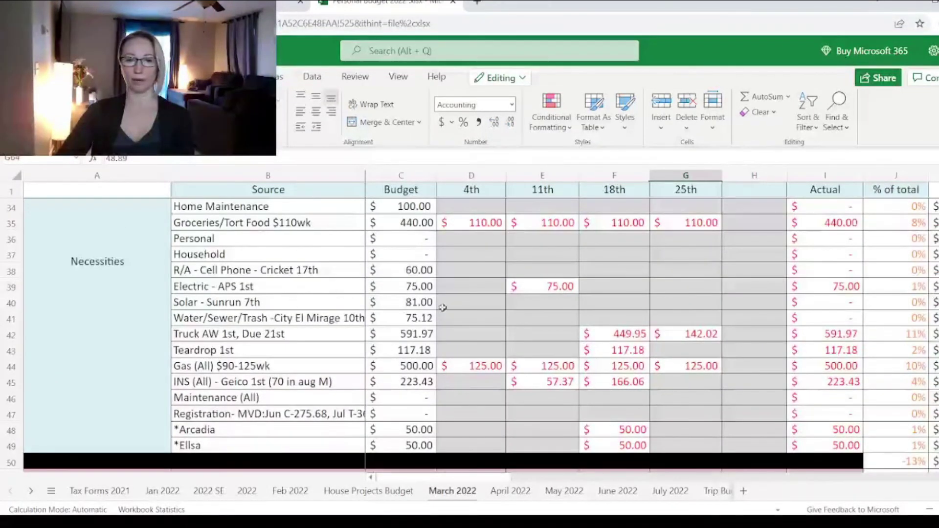
left_click(679, 304)
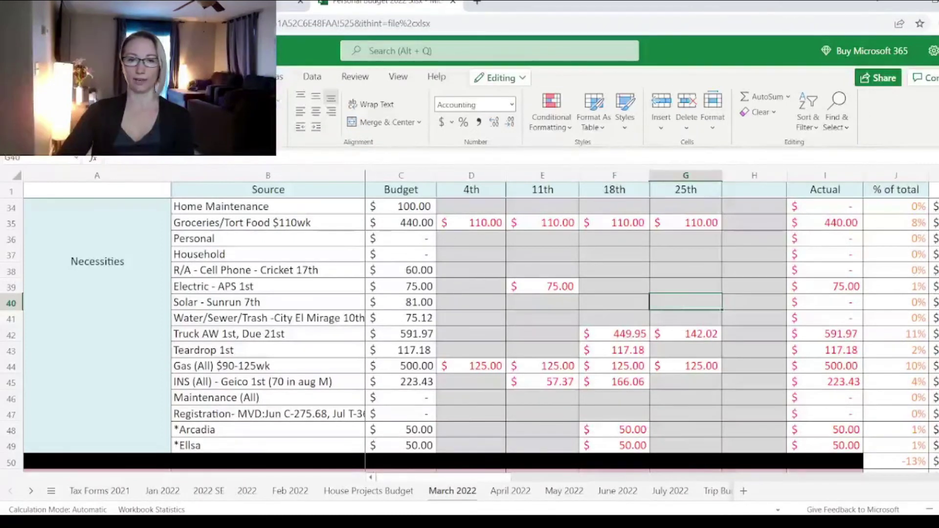
type("81")
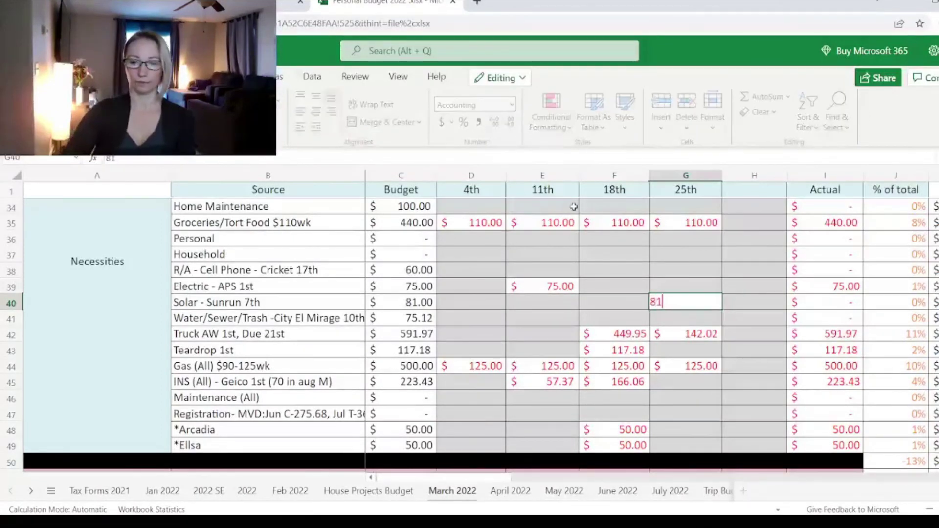
key("Return")
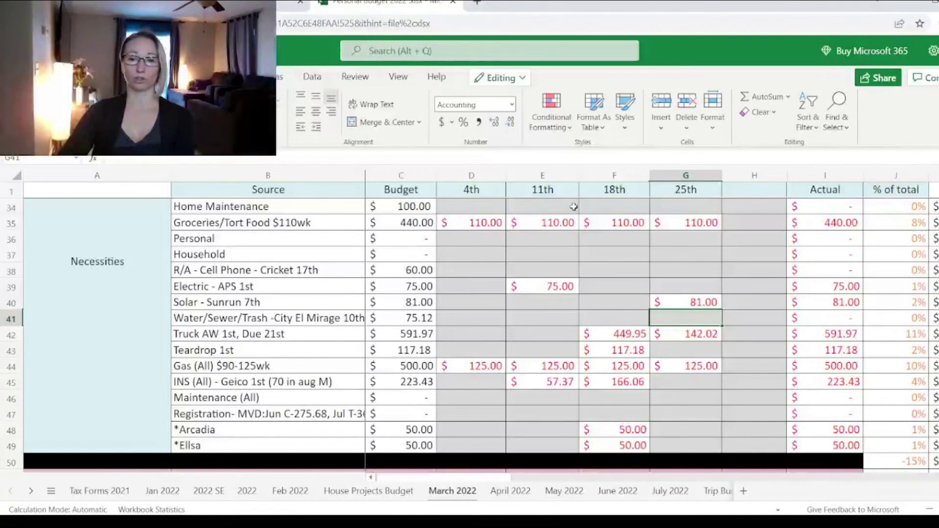
- Enter 75.12 for Water/Sewer/Trash in G41 and 60 for Cell Phone in G38
key("F2")
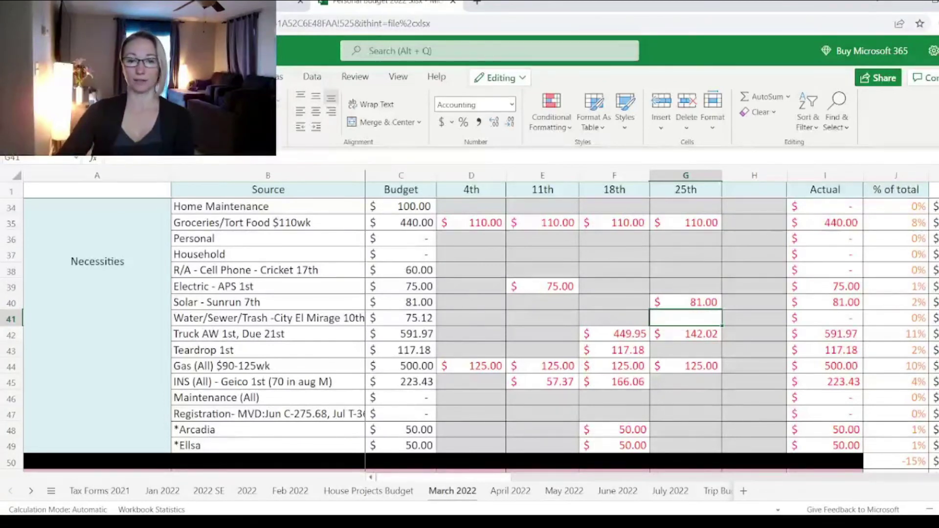
type("75.12")
left_click(686, 302)
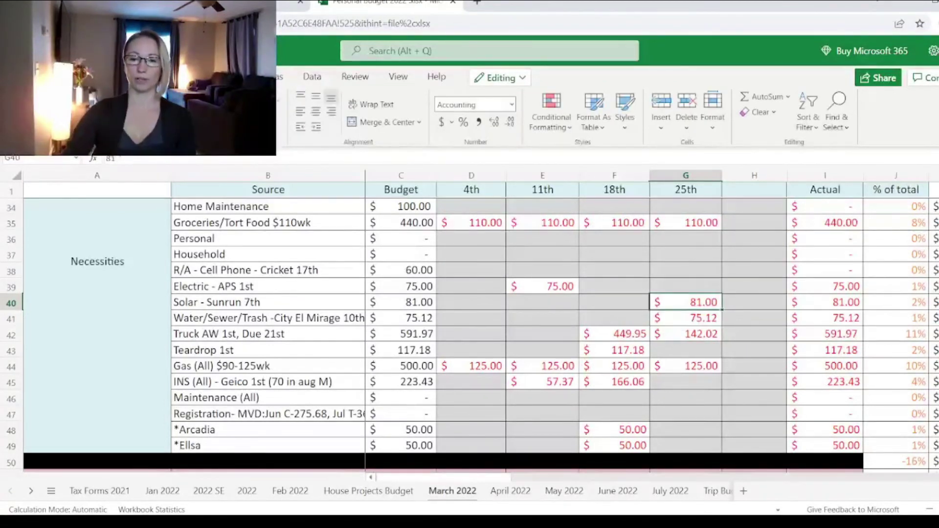
left_click(681, 319)
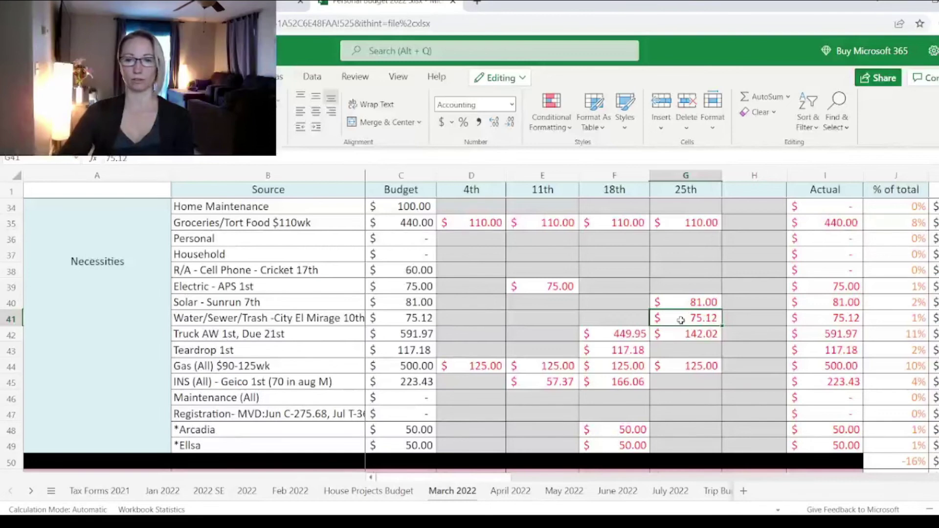
left_click(669, 271)
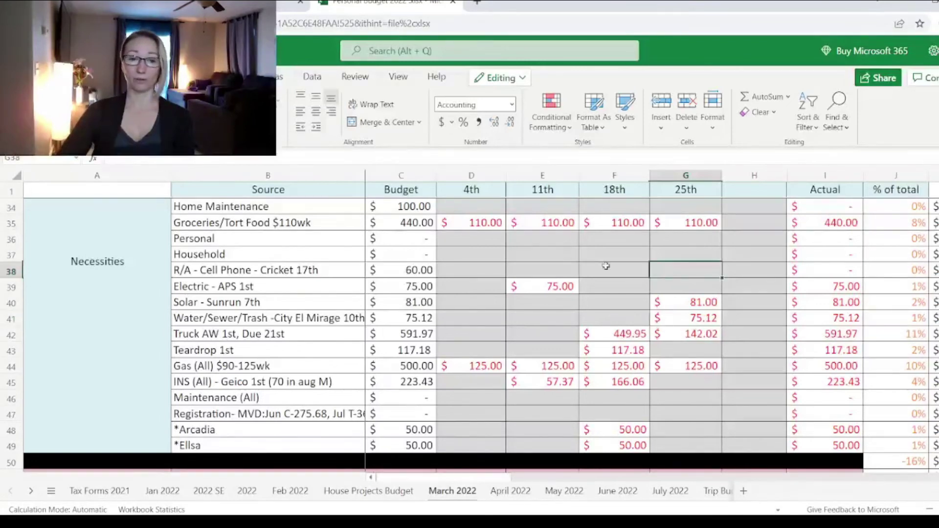
key("F2")
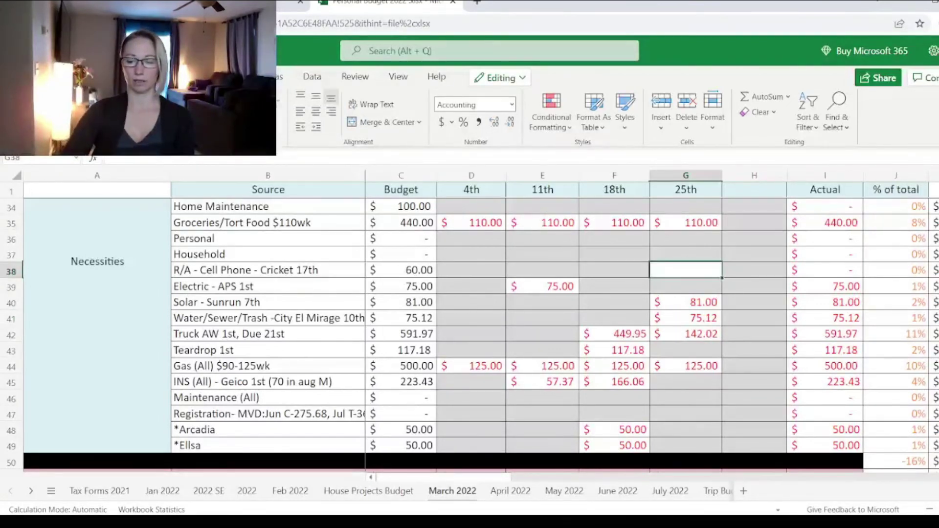
type("60")
key("Return")
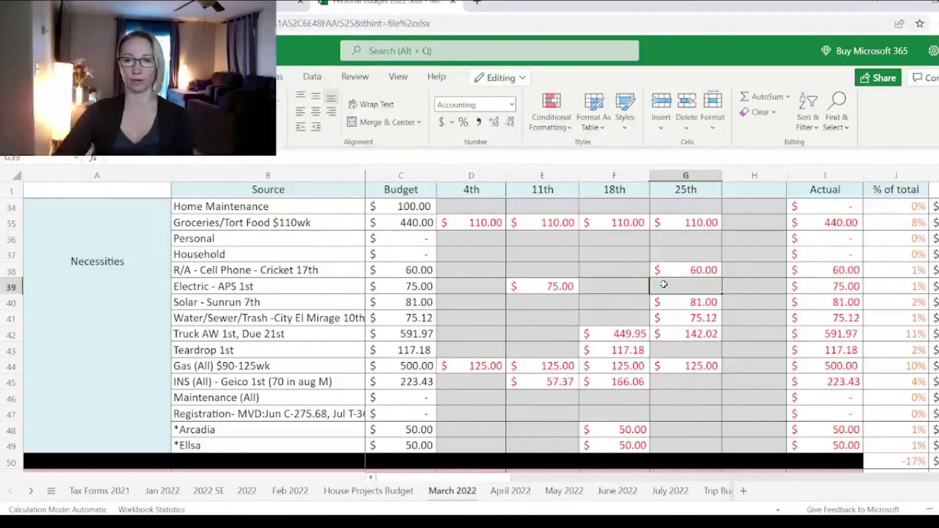
- After checking the Final row, enter 100 for Home Maintenance in G34 under the 25th
scroll(664, 284, "down", 7)
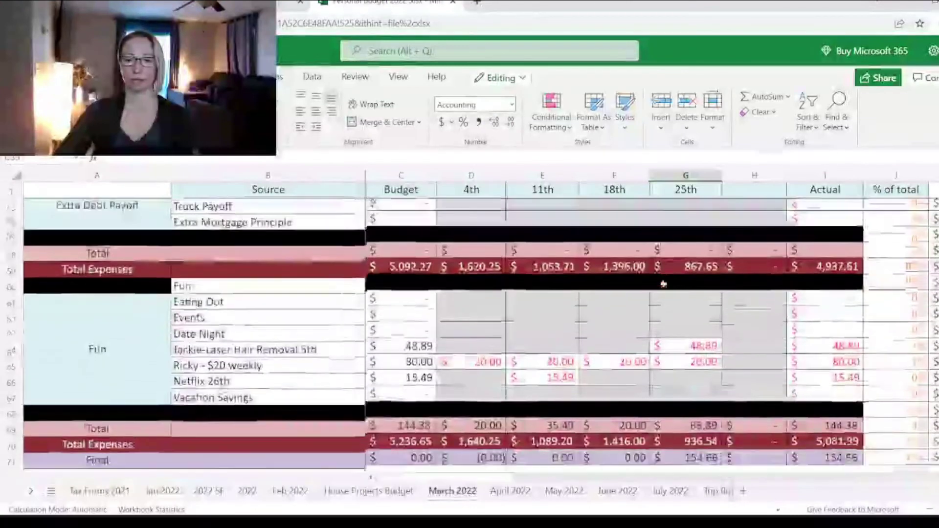
scroll(664, 284, "down", 1)
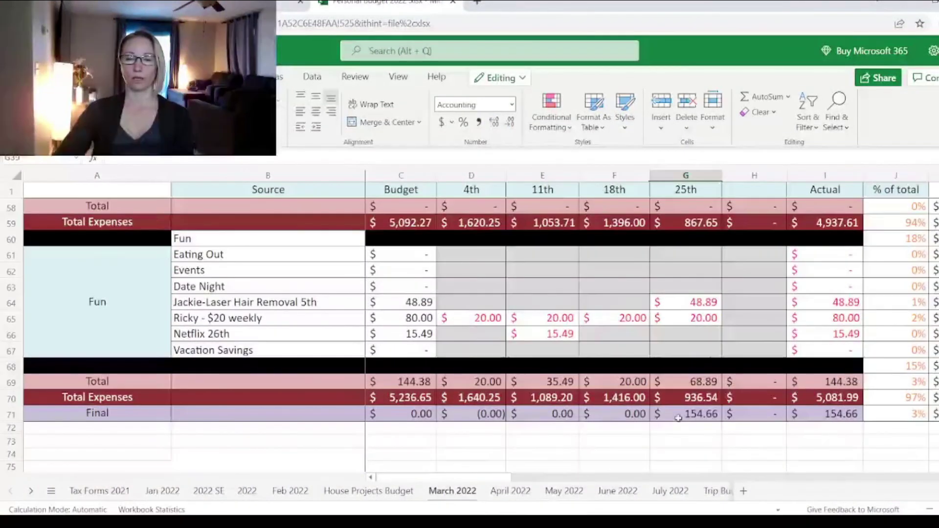
scroll(678, 419, "up", 10)
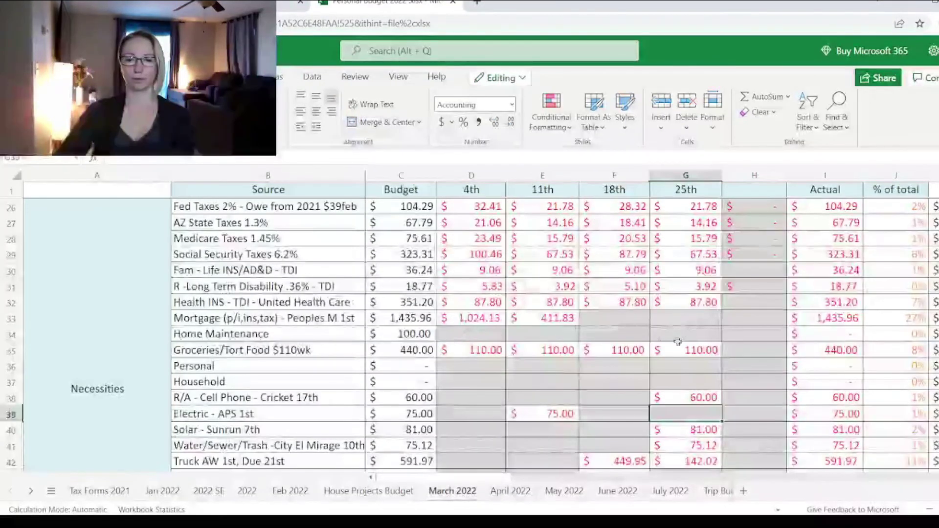
left_click(685, 333)
type("100")
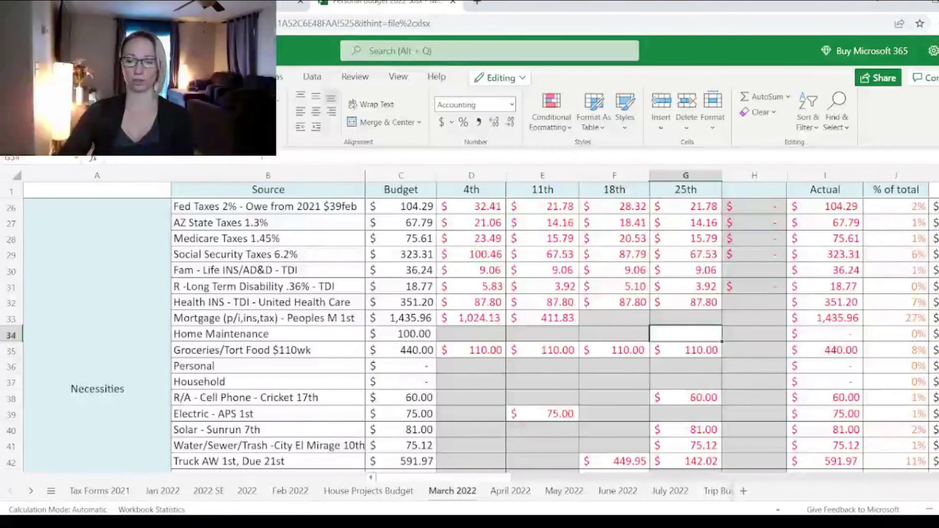
left_click(684, 318)
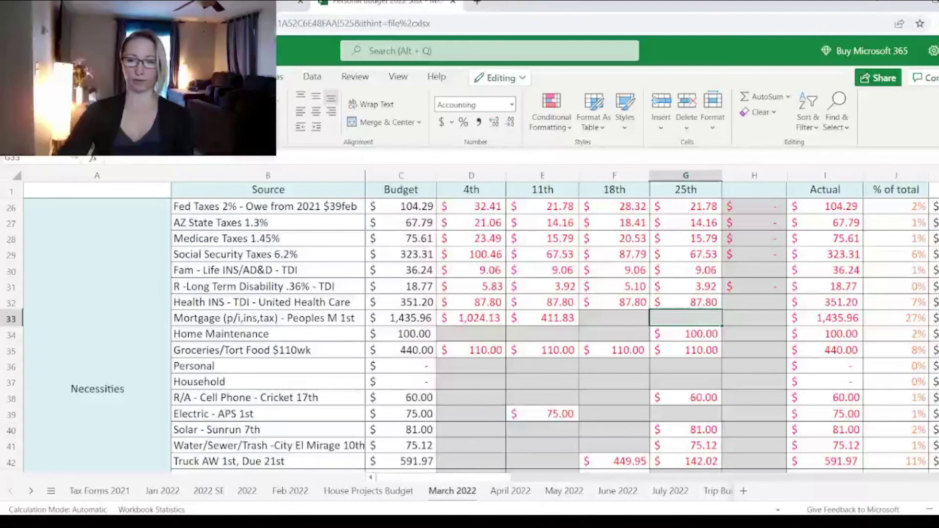
left_click(670, 336)
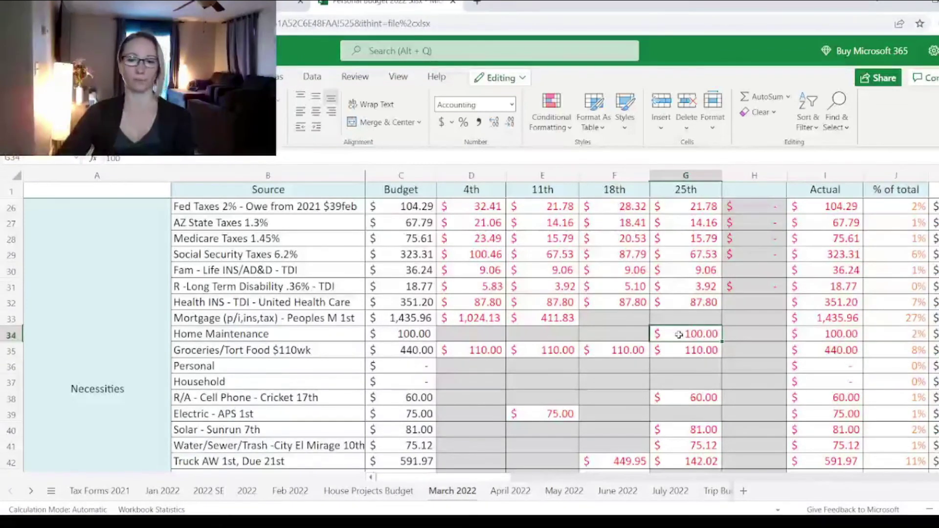
- Enter 54.66 for Longterm Savings in G14 under the 25th
scroll(679, 334, "up", 3)
scroll(678, 334, "up", 3)
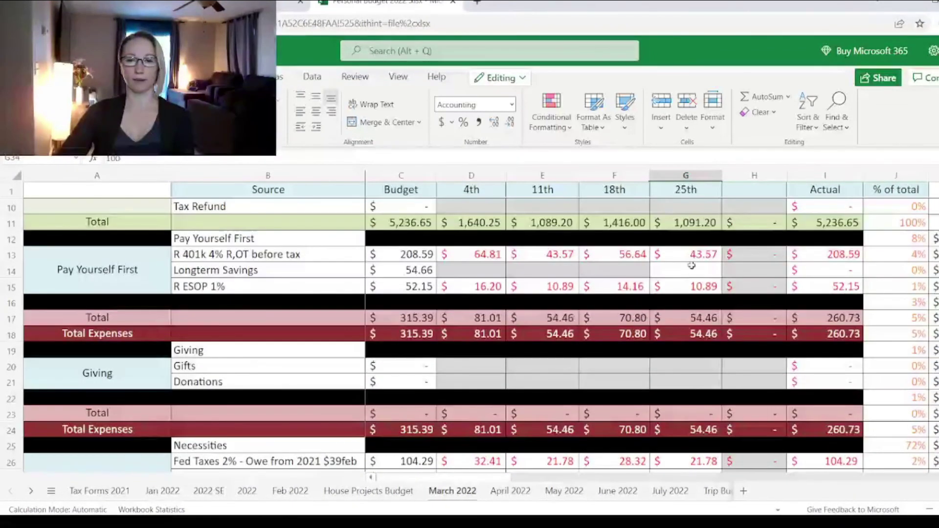
left_click(690, 268)
type("54.6")
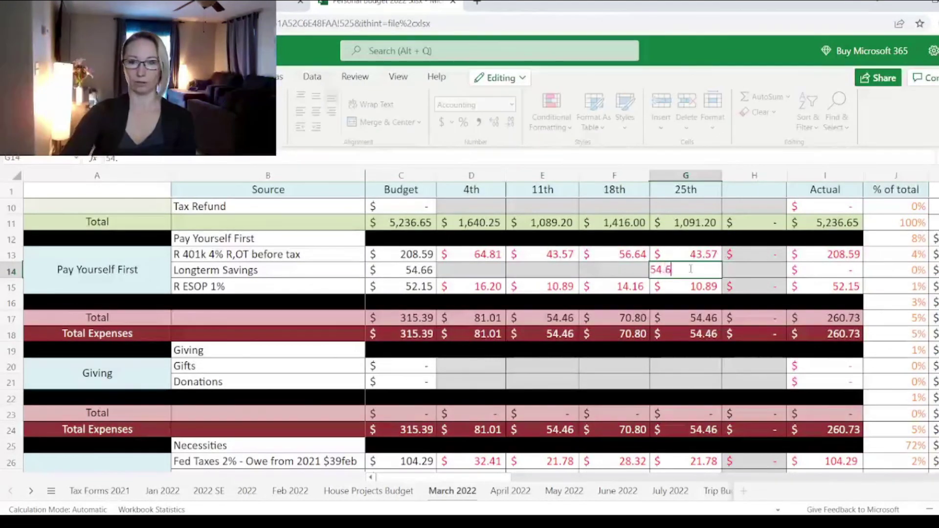
type("6")
key("Return")
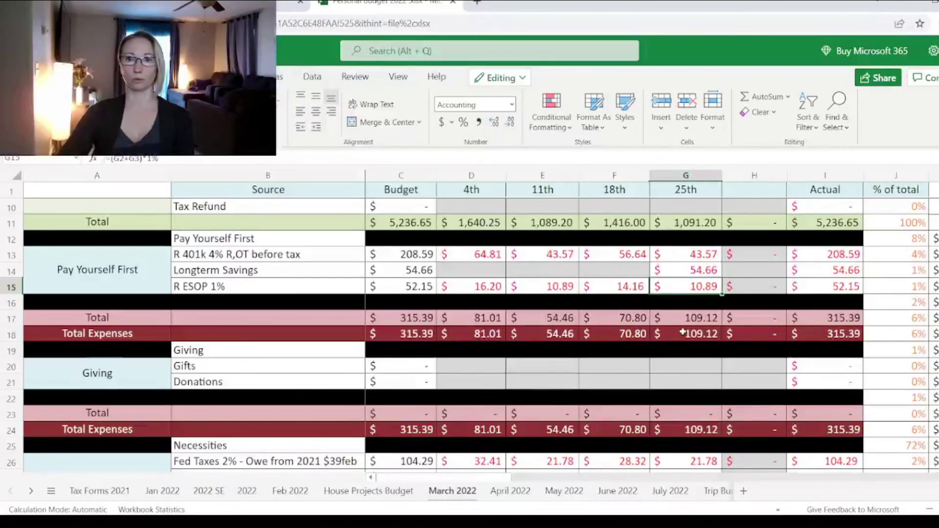
- Confirm every Final row balance reads 0.00 and return to the 1,089.20 income in D2
scroll(682, 334, "down", 10)
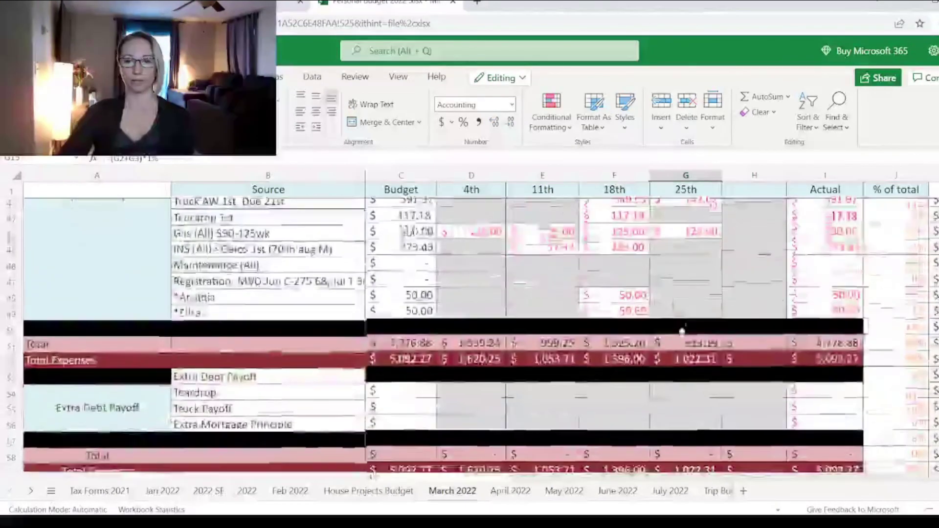
scroll(682, 333, "down", 5)
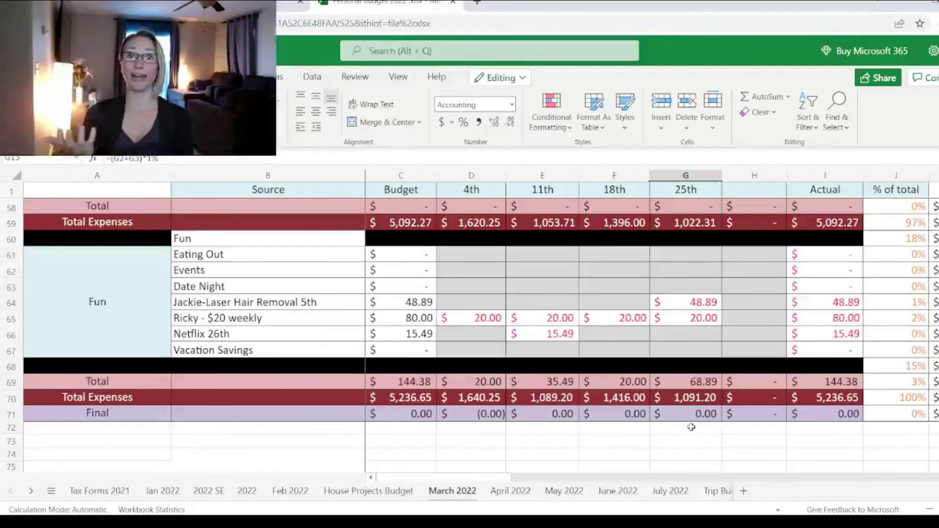
scroll(612, 385, "up", 1)
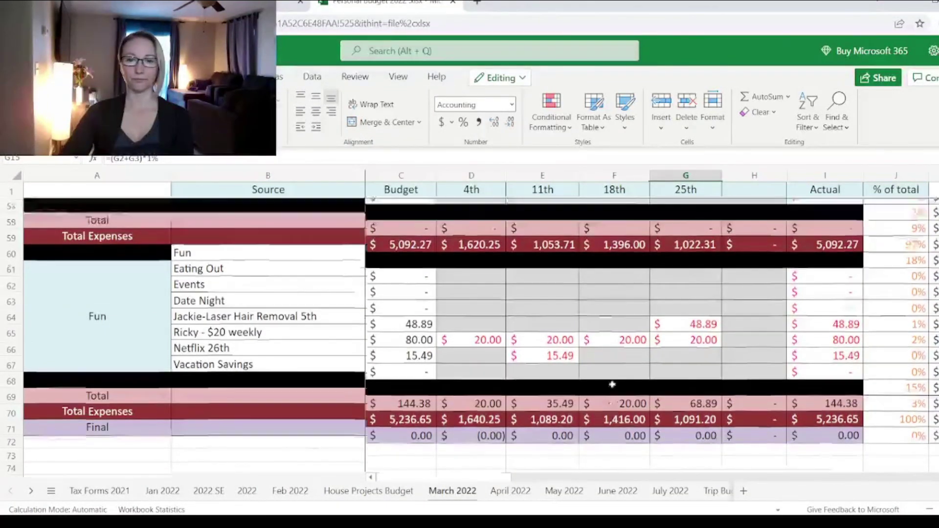
scroll(612, 385, "up", 15)
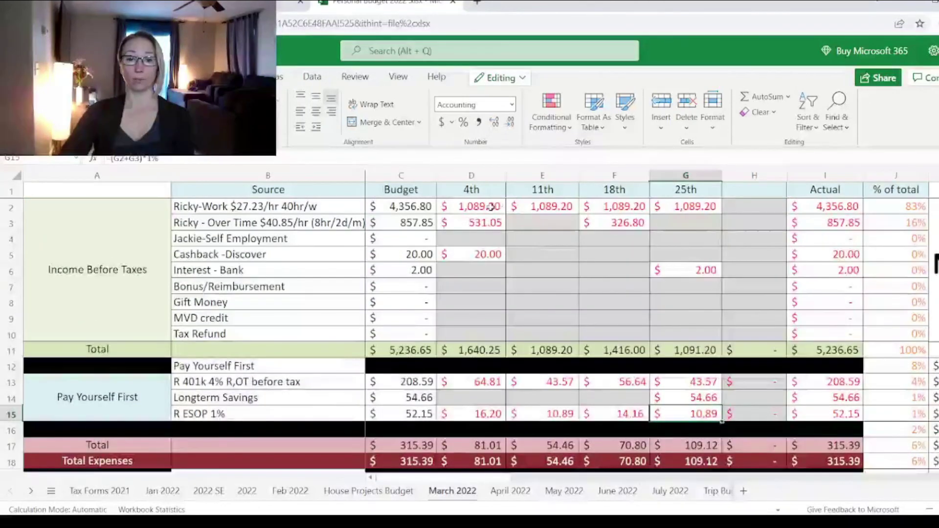
left_click(491, 207)
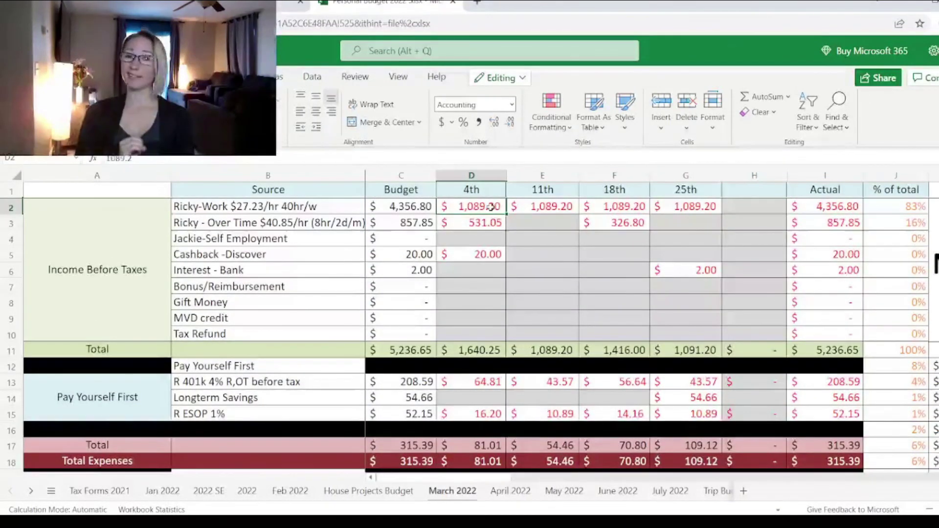